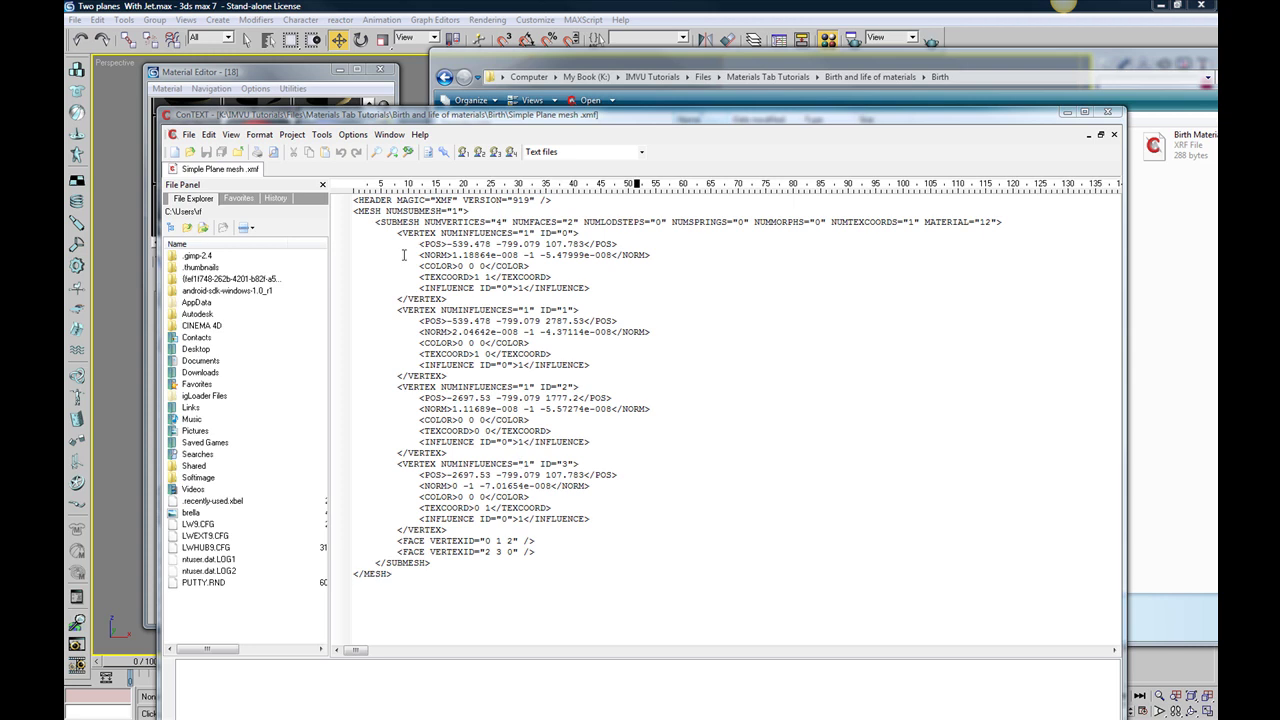
- Highlight the HEADER line of the mesh file and the NUMSUBMESH attribute in the MESH tag to examine them
left_click(362, 200)
left_click_drag(356, 200, 552, 200)
left_click(564, 201)
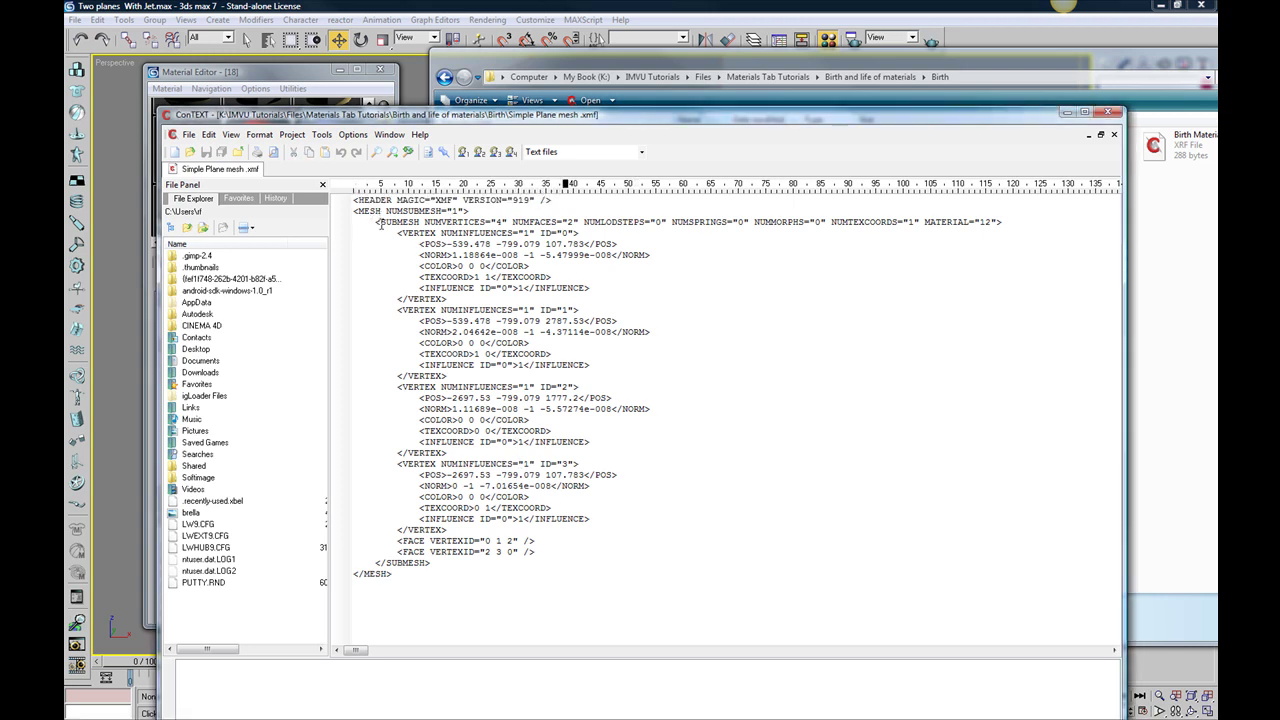
left_click_drag(383, 211, 356, 211)
left_click_drag(384, 211, 463, 212)
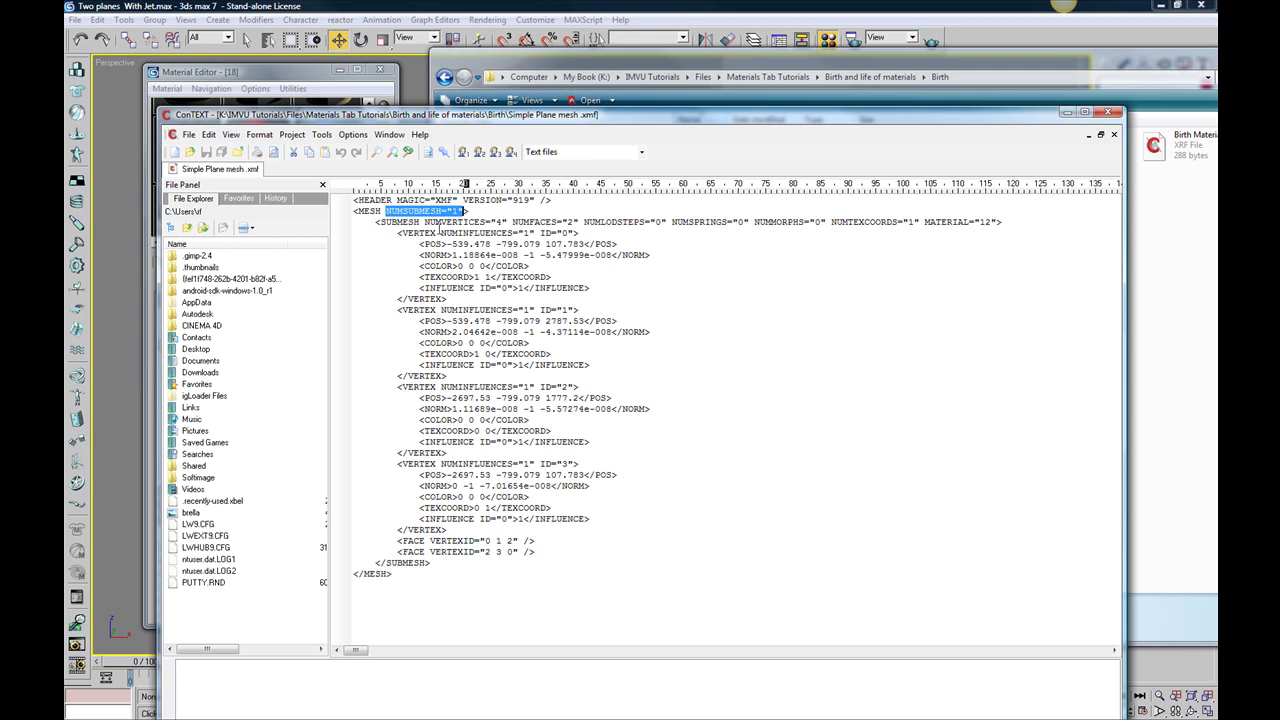
- Examine the start of the SUBMESH line and highlight its NUMFACES attribute
left_click(377, 222)
key("Down")
key("Right")
key("Right")
key("Right")
key("Right")
key("Right")
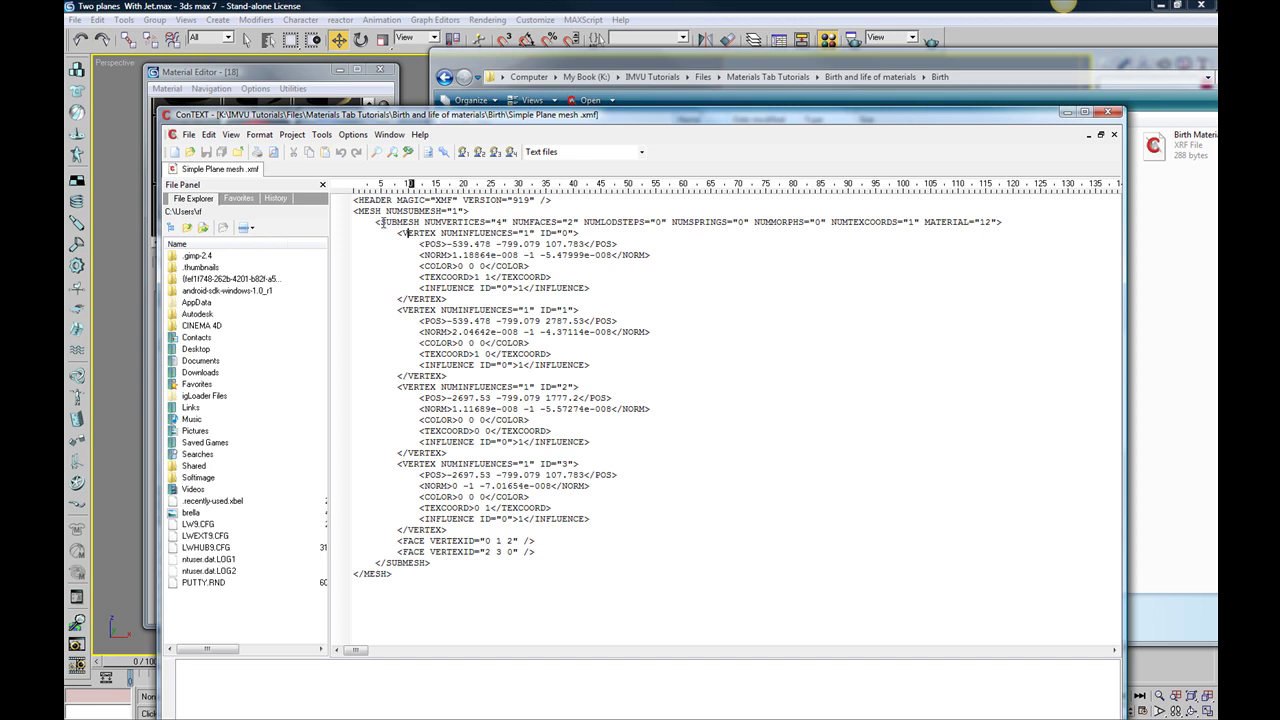
left_click(381, 222)
key("Right")
key("Right")
key("Right")
key("Right")
key("Right")
key("Right")
key("Right")
key("Right")
key("Right")
key("Right")
key("Right")
key("Down")
left_click(512, 222)
left_click_drag(512, 222, 578, 222)
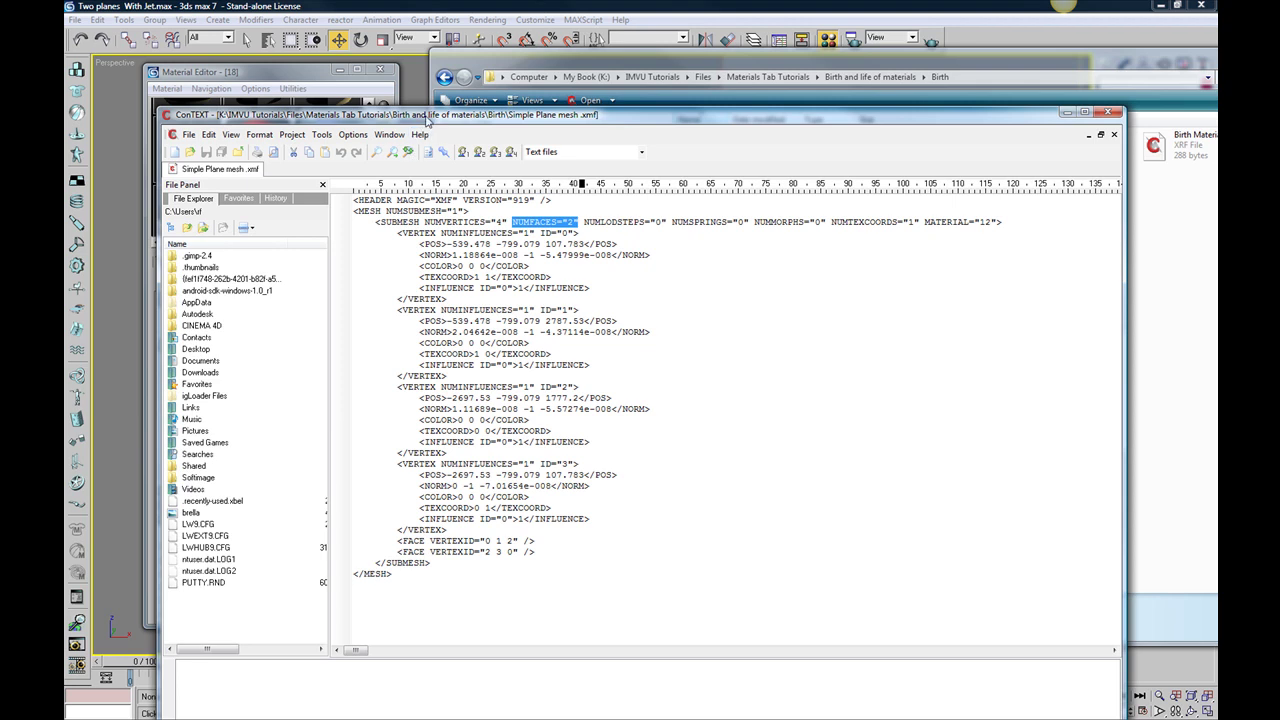
- Switch to 3ds Max and convert the selected large plane to an Editable Mesh
left_click(420, 34)
left_click(586, 209)
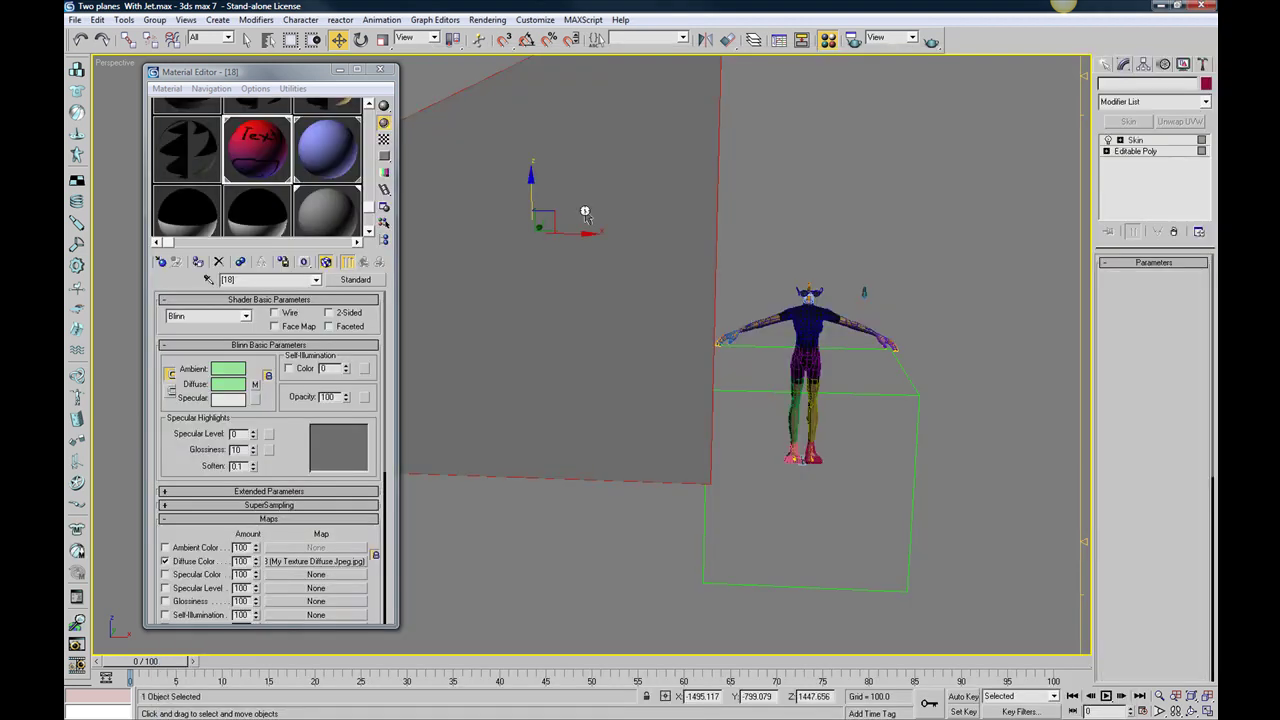
scroll(648, 278, "down", 3)
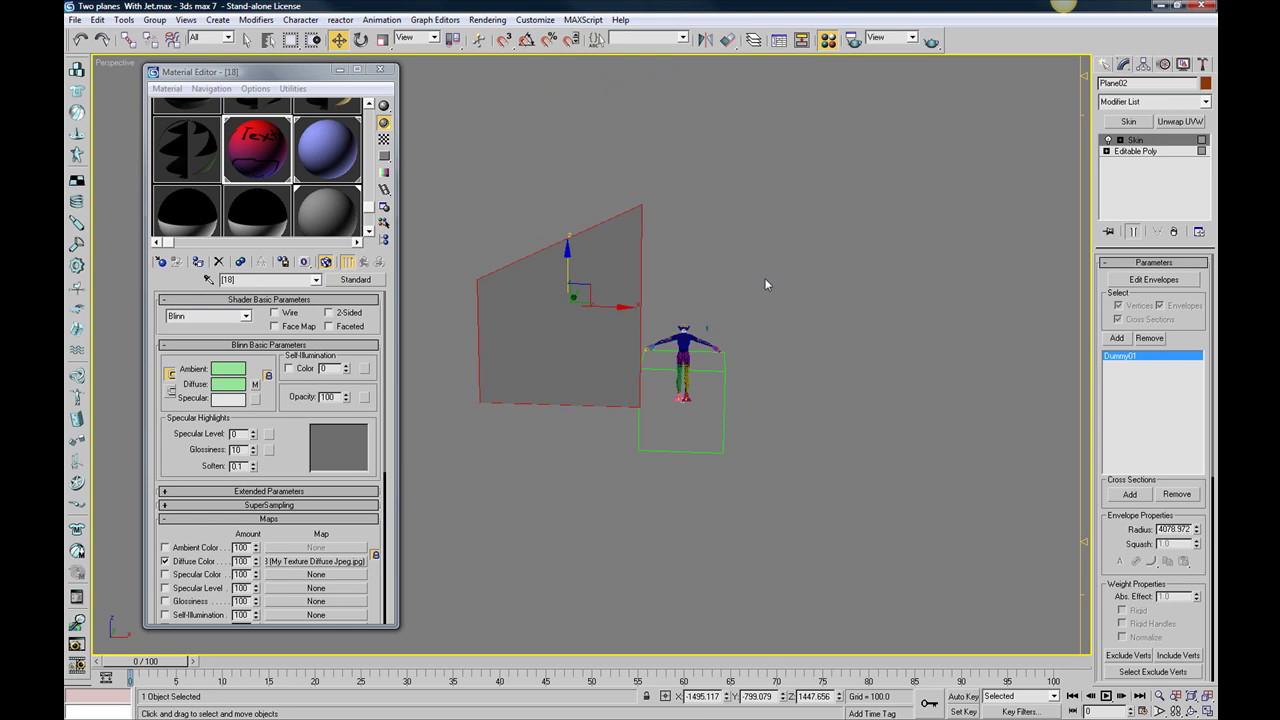
right_click(600, 266)
left_click(608, 276)
right_click(608, 373)
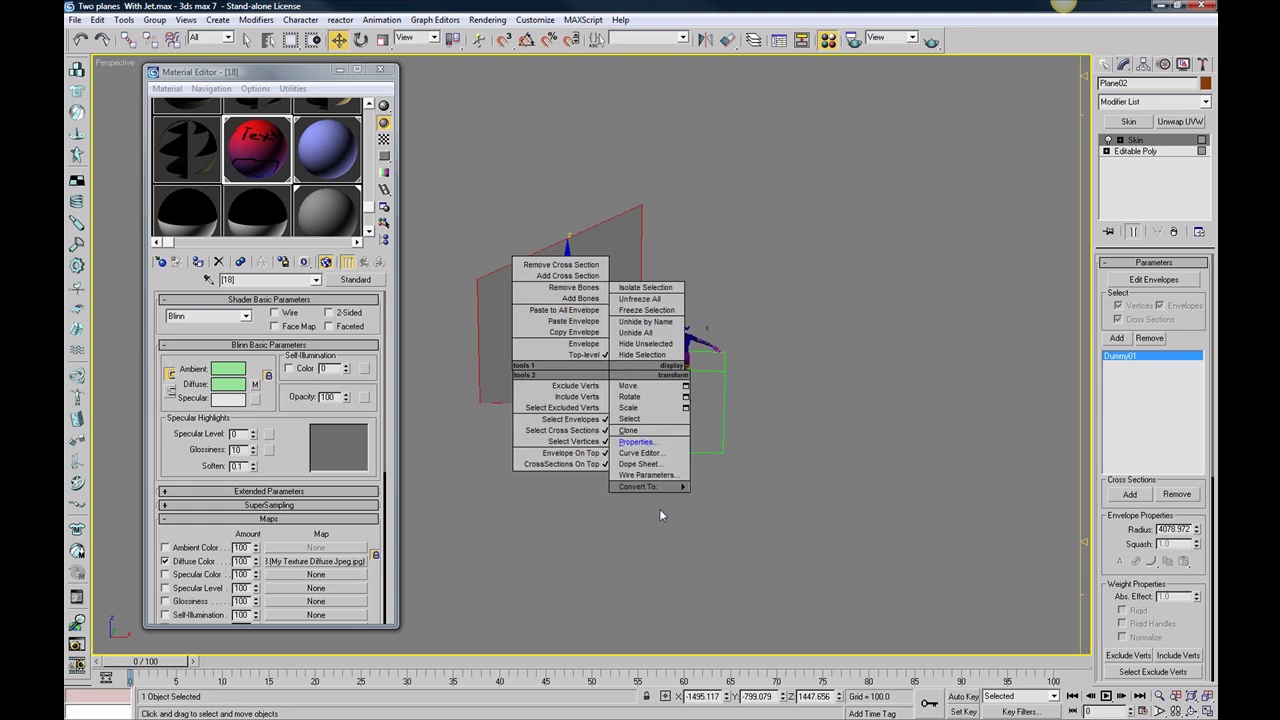
mouse_move(662, 488)
left_click(716, 487)
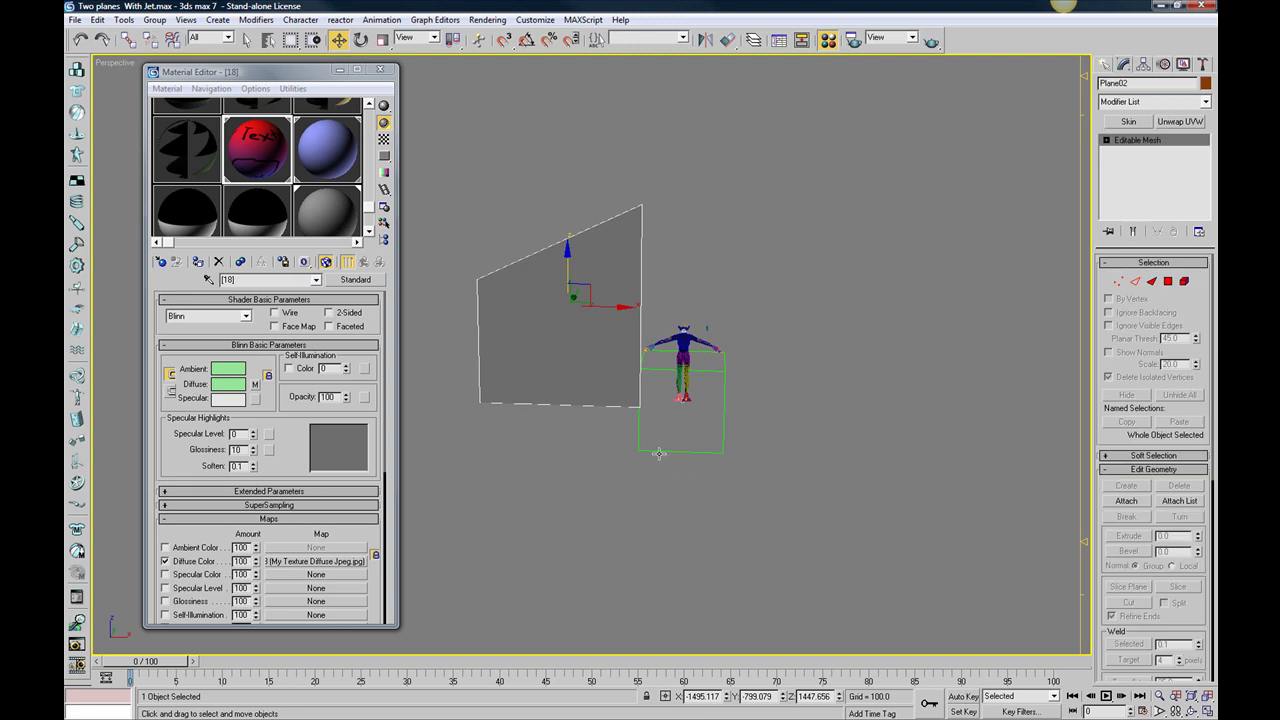
- Expand the Editable Mesh's sub-object levels and look at the plane in Vertex, Edge and Polygon mode
left_click(1106, 140)
left_click(1128, 151)
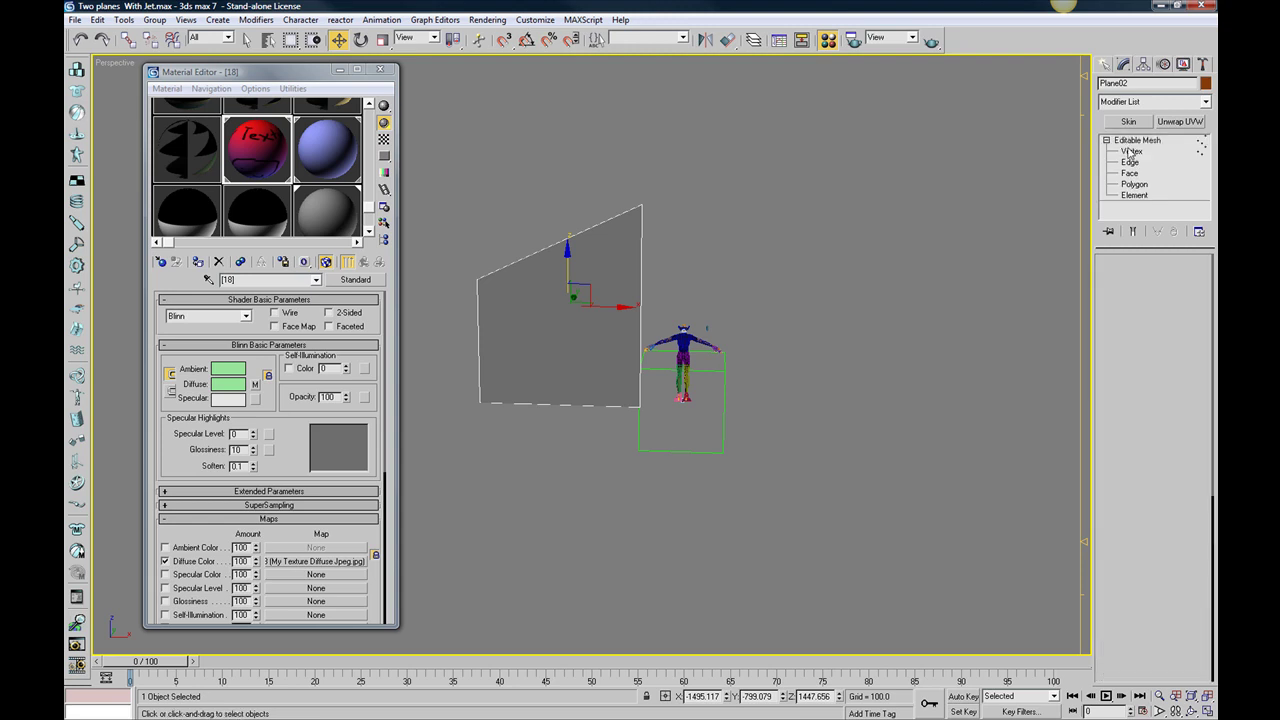
left_click(1132, 163)
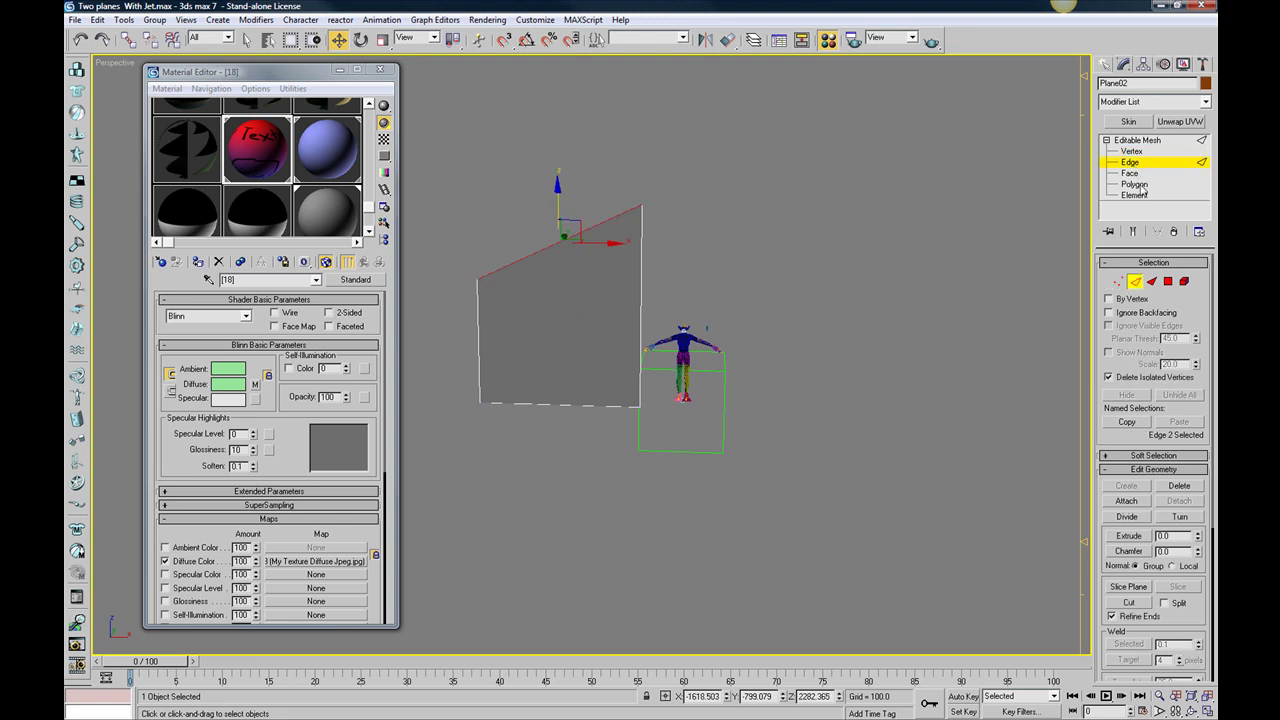
left_click(1140, 186)
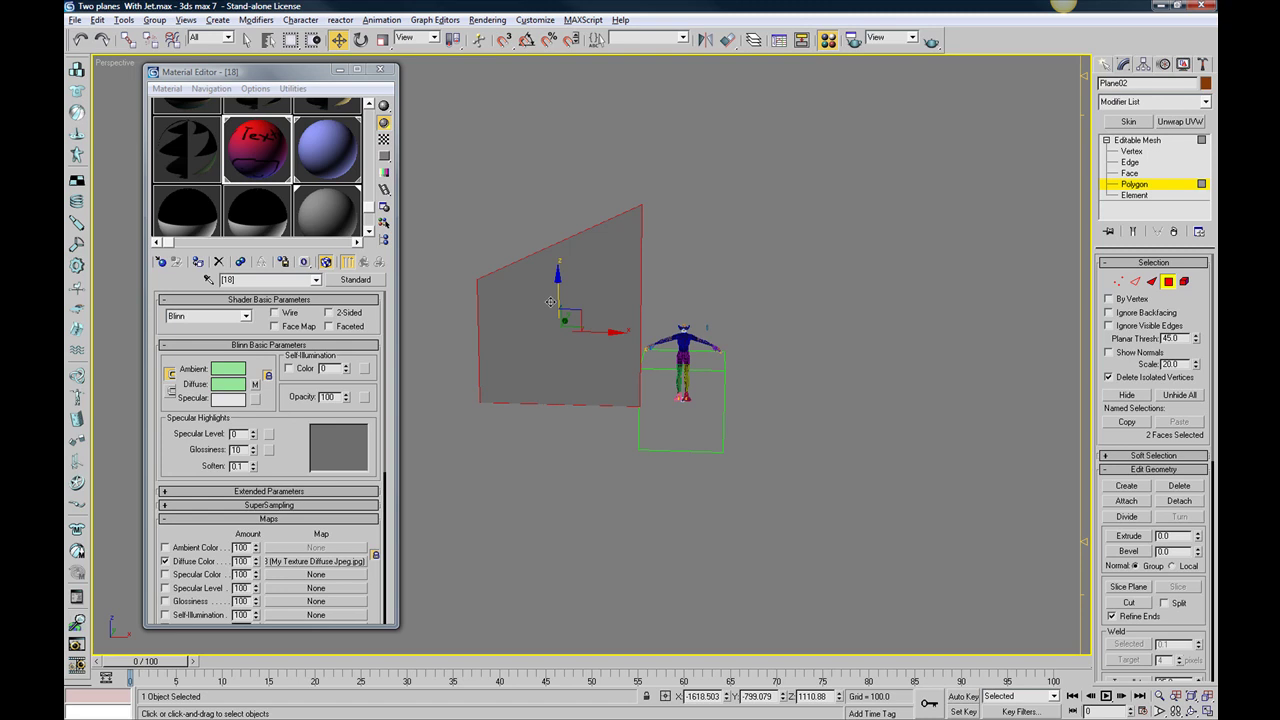
- Enter Face level and select the plane's two triangular faces one at a time, ending with the lower-left triangle
scroll(550, 302, "up", 2)
scroll(546, 302, "up", 3)
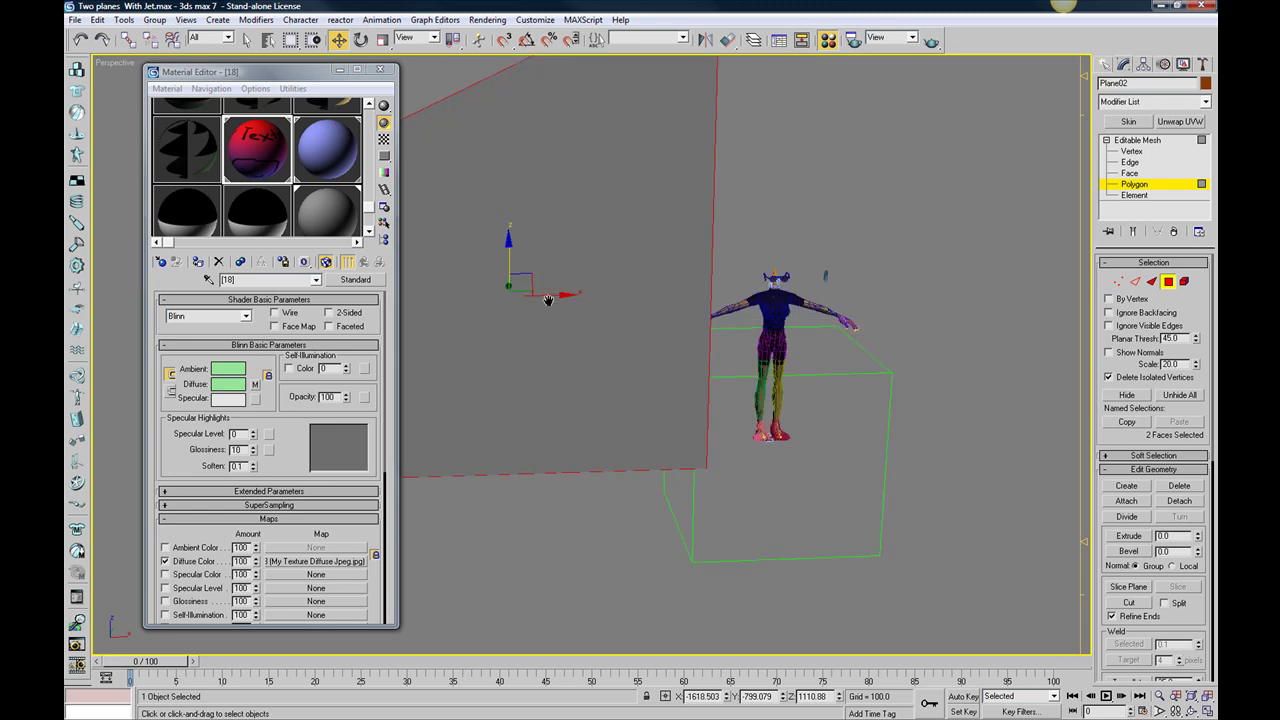
left_click(1132, 174)
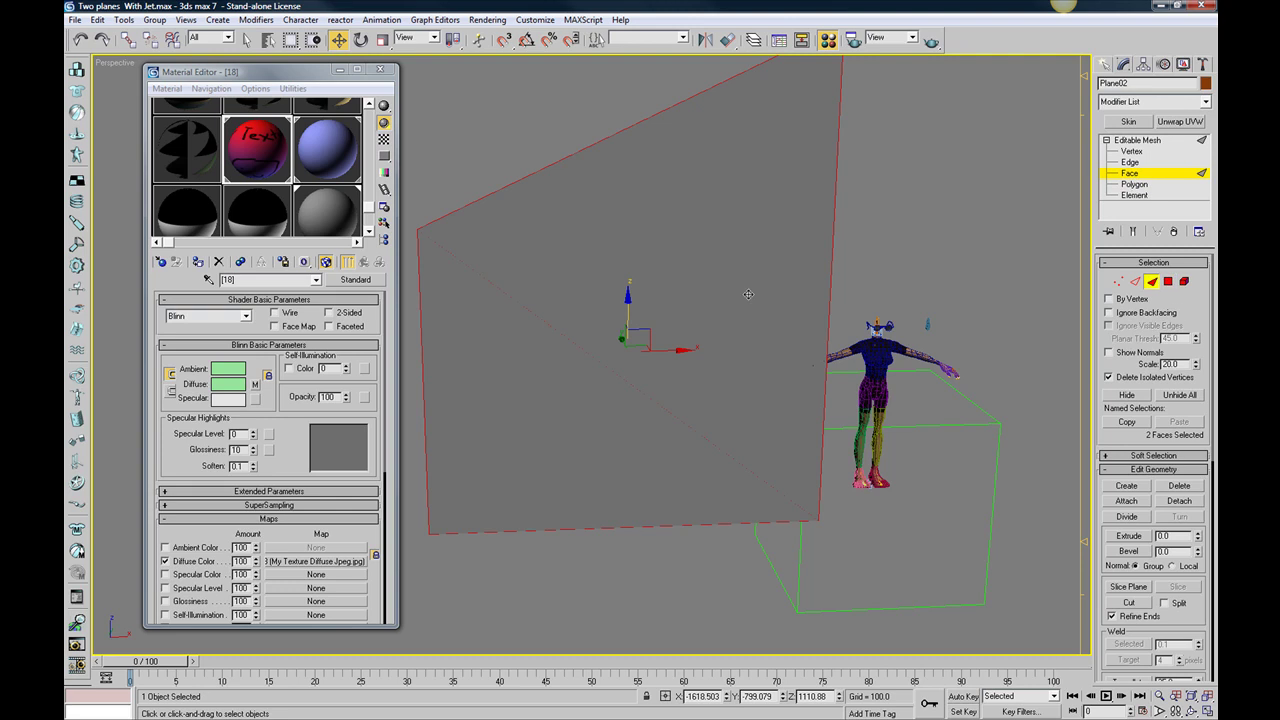
scroll(632, 310, "up", 2)
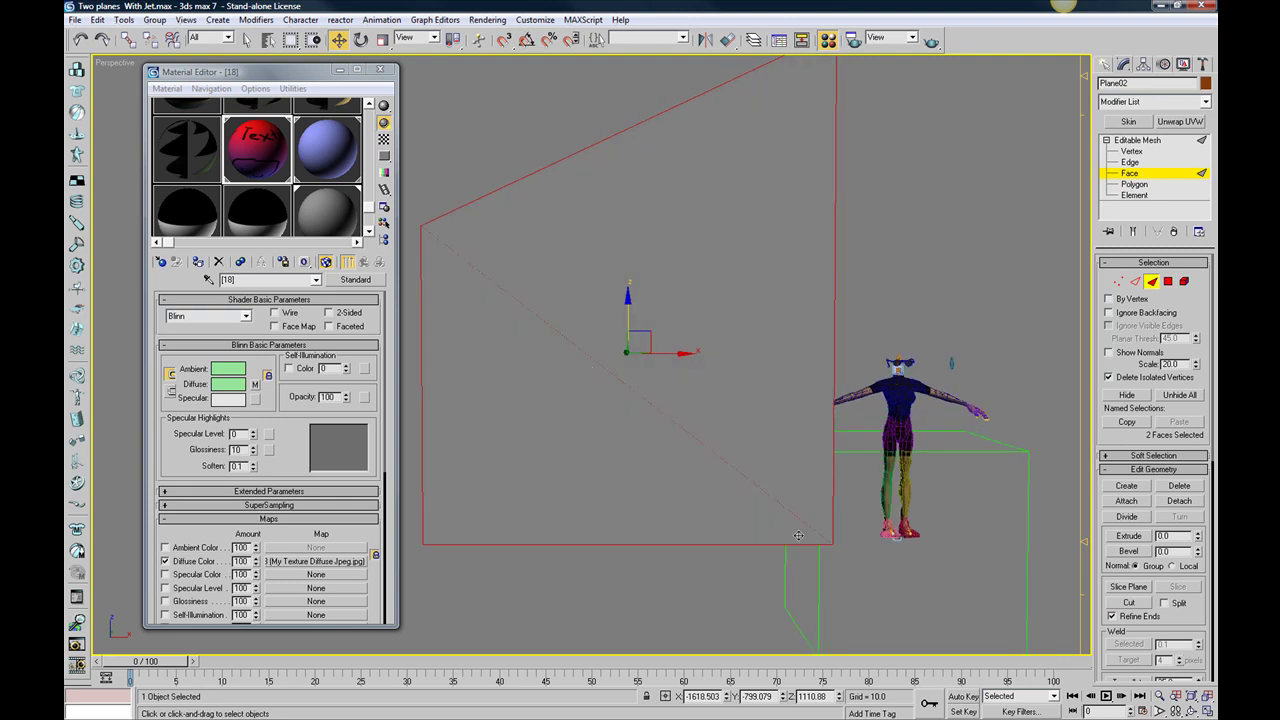
scroll(515, 328, "up", 2)
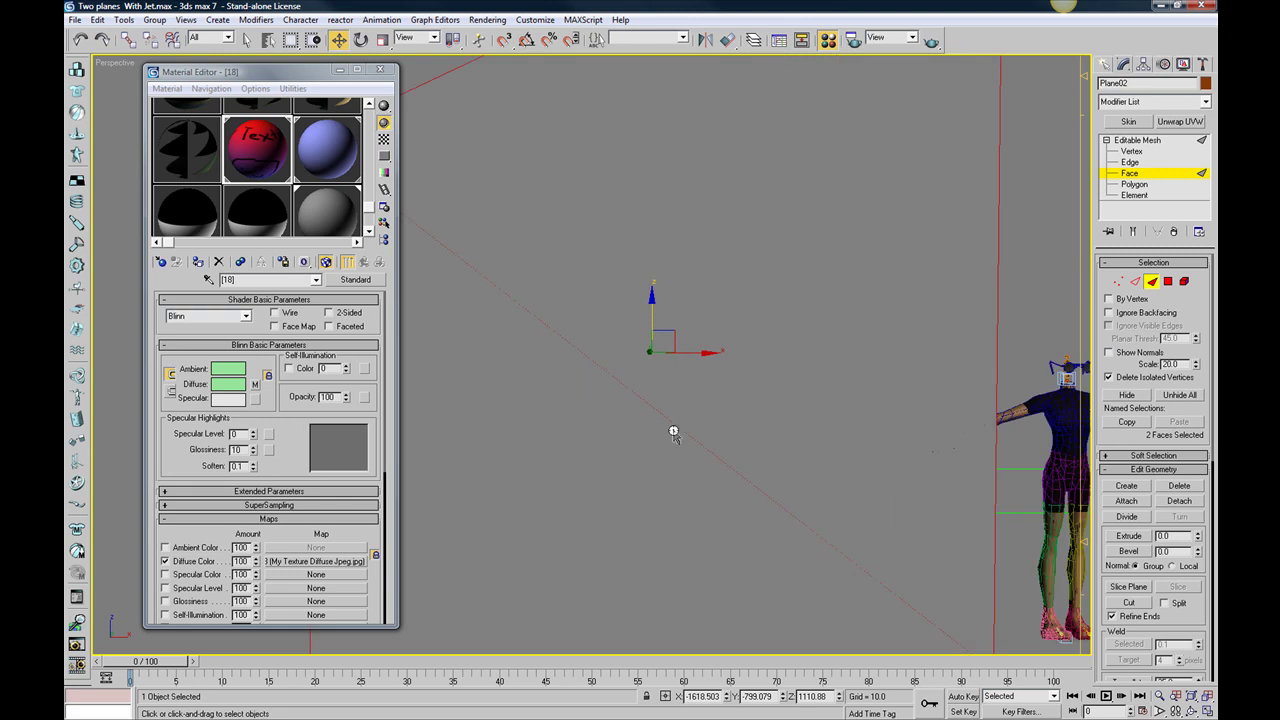
scroll(674, 430, "down", 3)
mouse_move(619, 393)
middle_mouse_down("alt")
mouse_move(611, 400)
mouse_move(697, 190)
middle_mouse_up("alt")
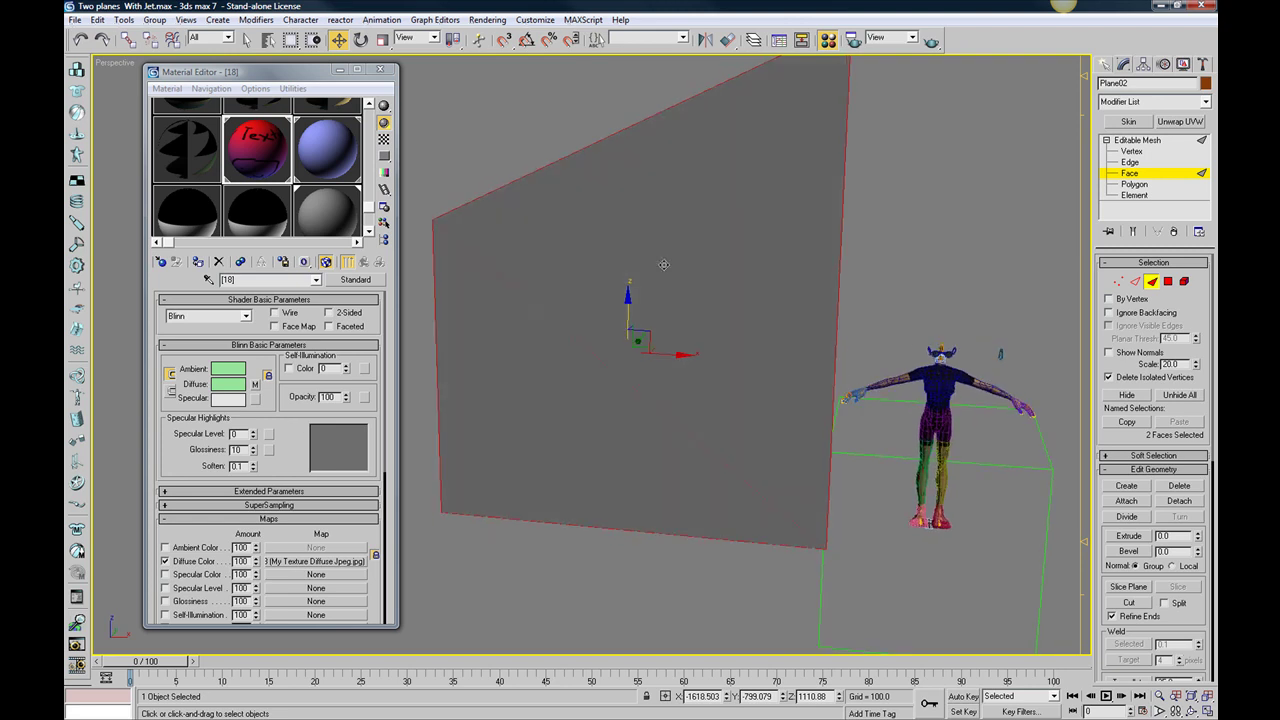
left_click(584, 424)
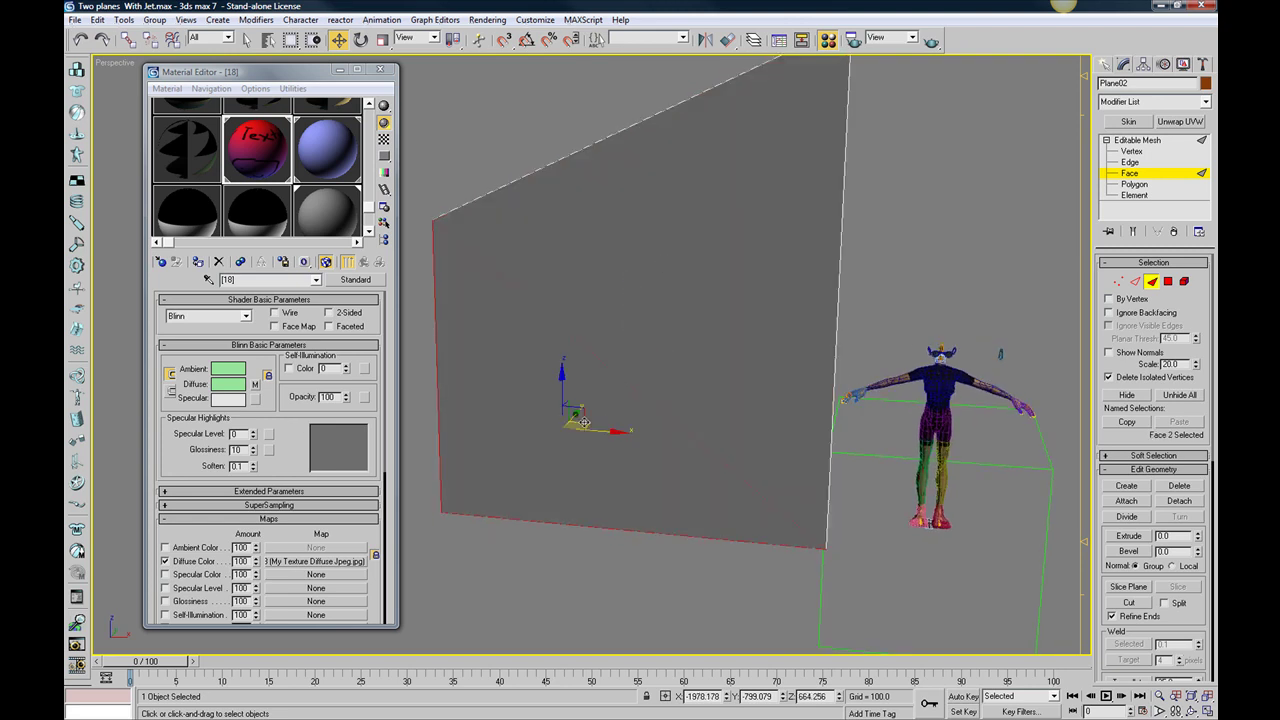
left_click(667, 316)
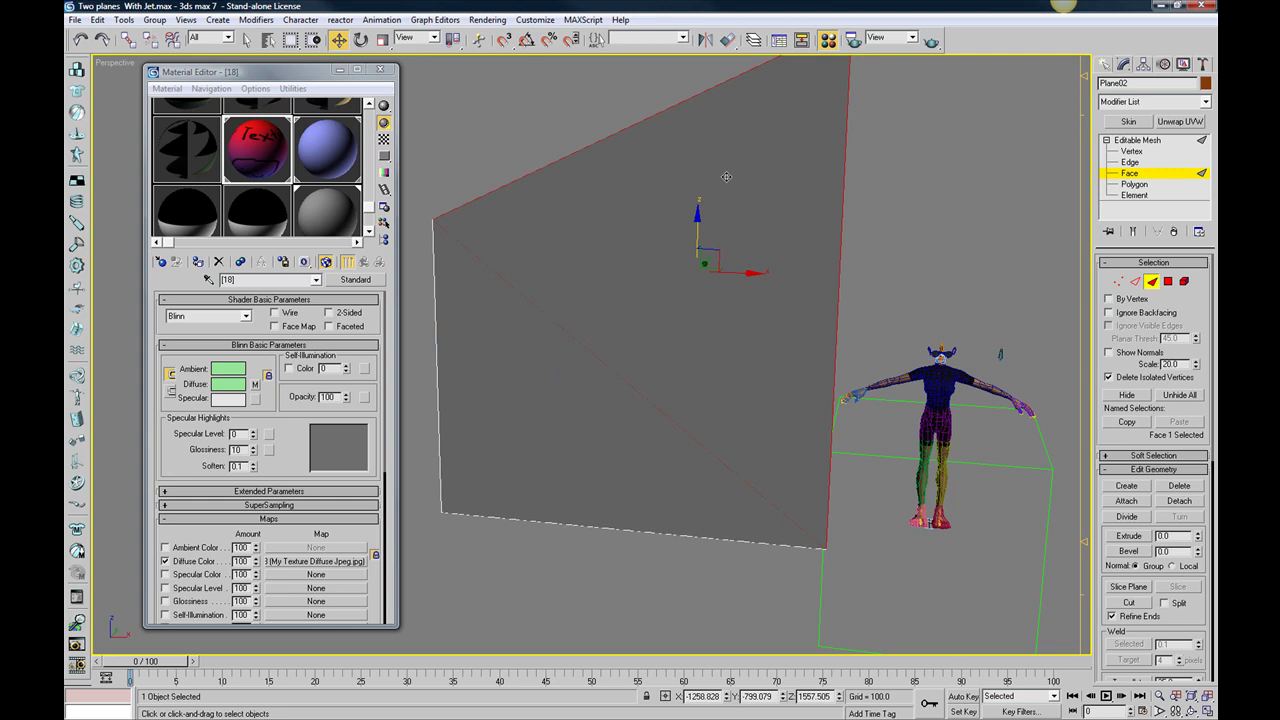
left_click(515, 428)
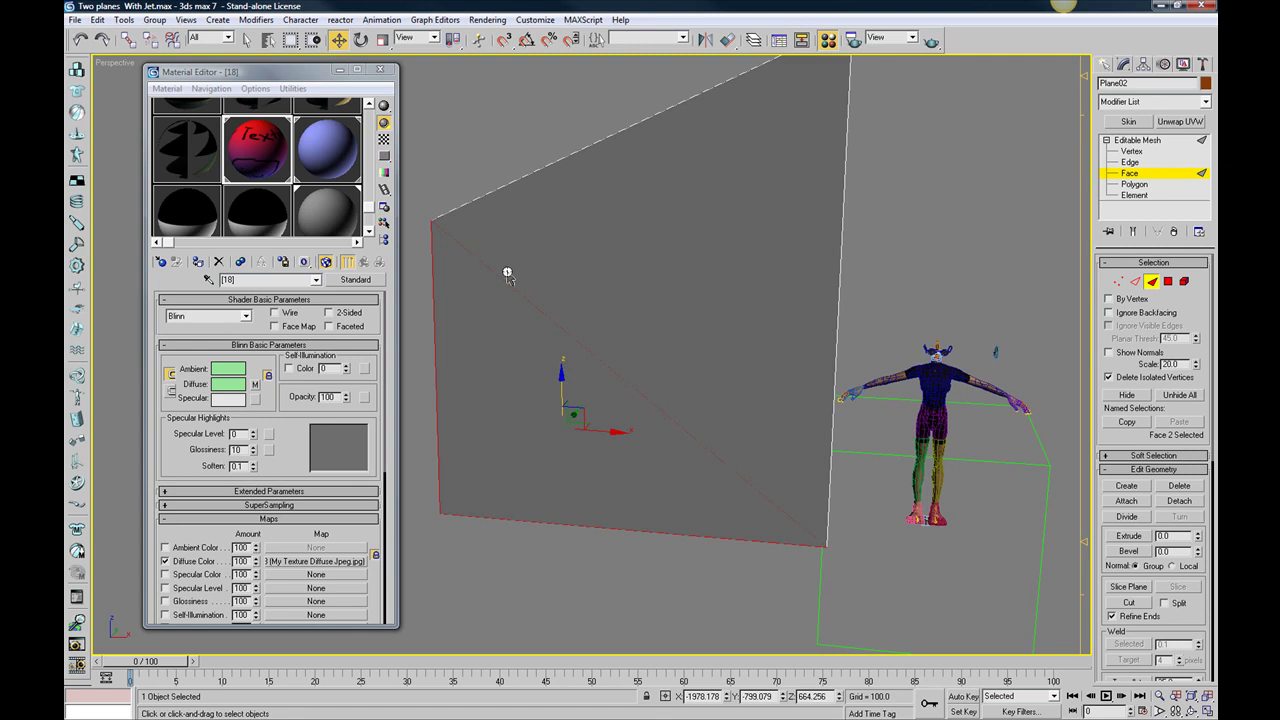
scroll(510, 276, "down", 2)
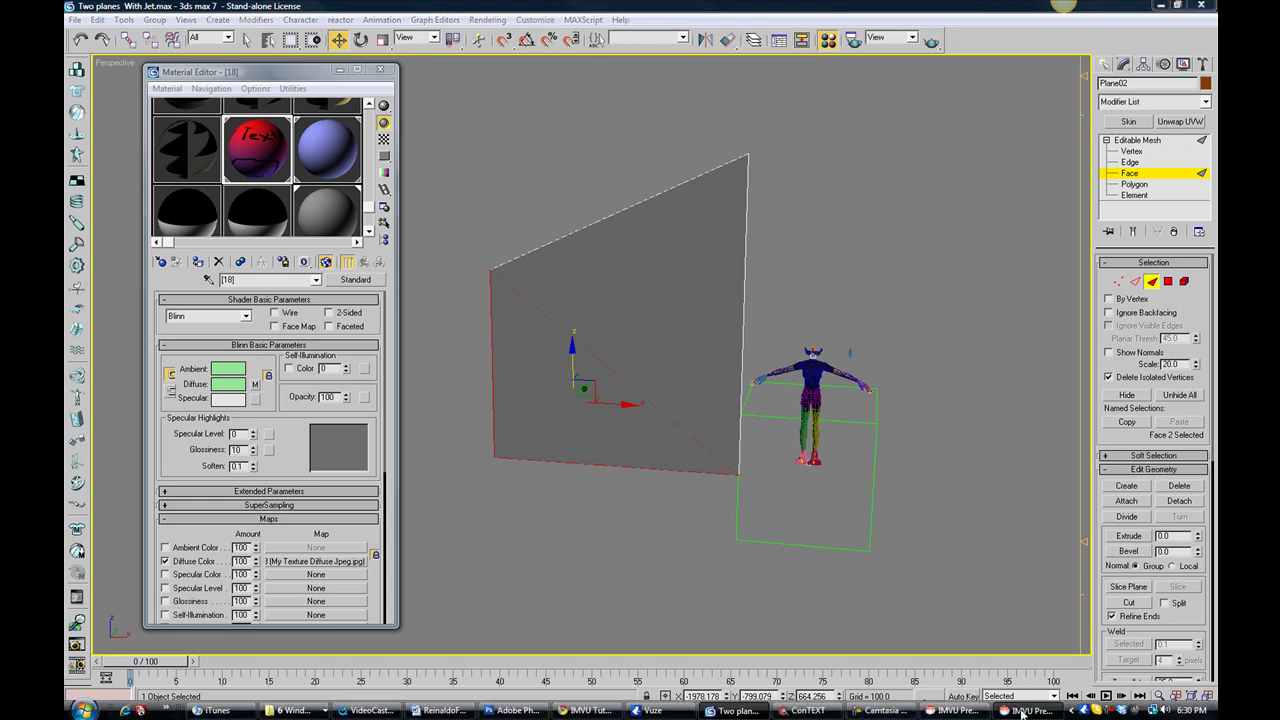
- View the textured plane in the IMVU Previewer and return to the mesh file in ConTEXT
left_click(1022, 712)
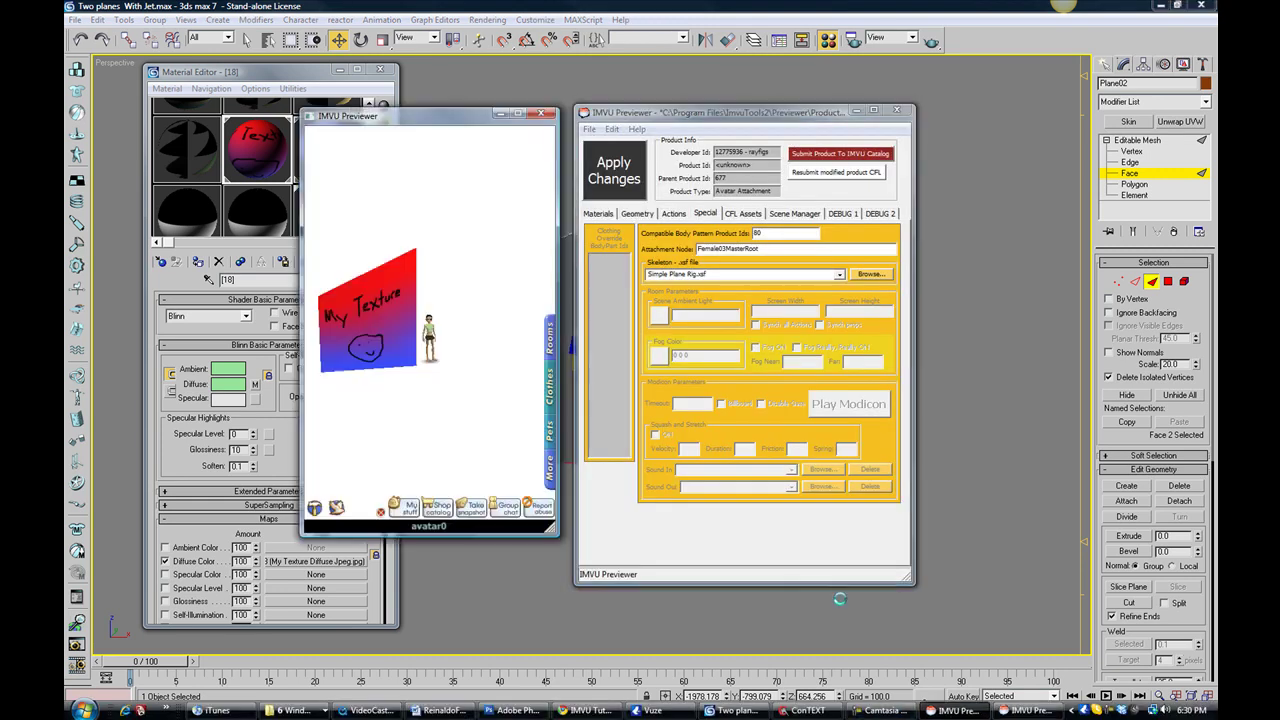
left_click(806, 712)
left_click(570, 232)
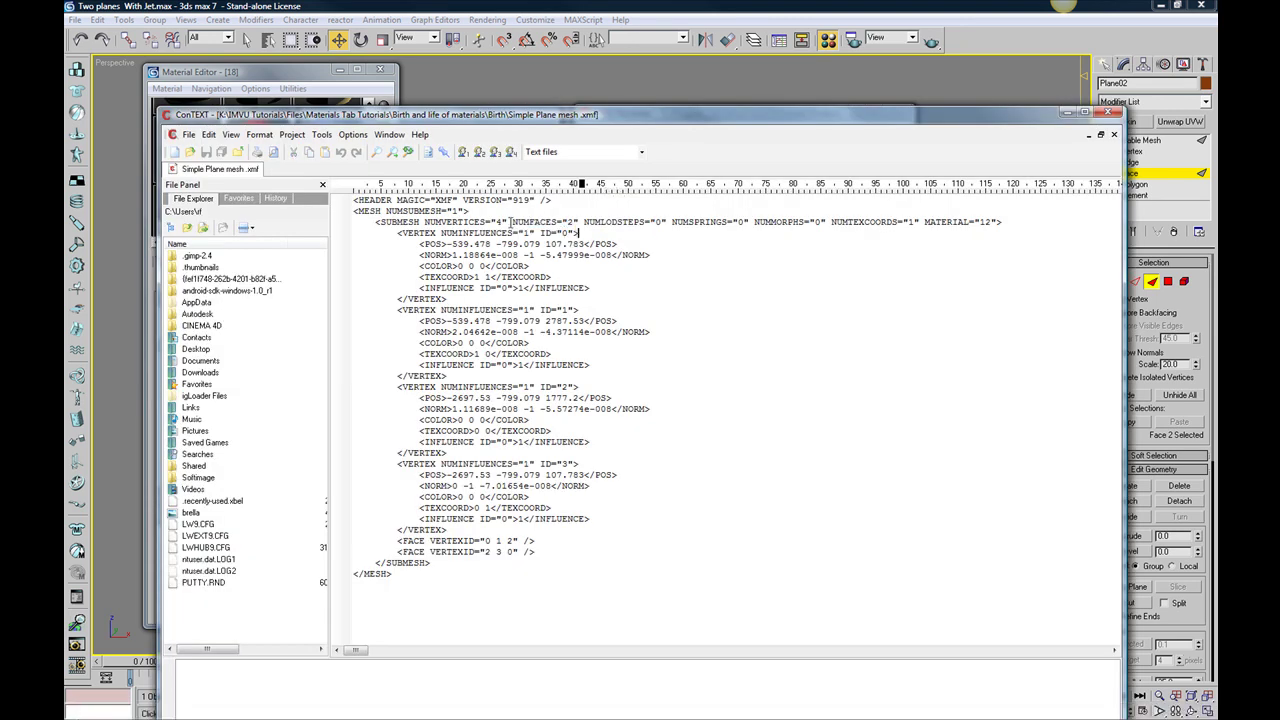
- Highlight the SUBMESH attributes NUMFACES, NUMLODSTEPS through NUMMORPHS, and NUMTEXCOORDS in turn to examine them
left_click_drag(510, 222, 579, 222)
left_click(636, 255)
left_click(655, 247)
left_click_drag(580, 220, 824, 222)
left_click(852, 264)
left_click(849, 259)
left_click_drag(830, 222, 922, 228)
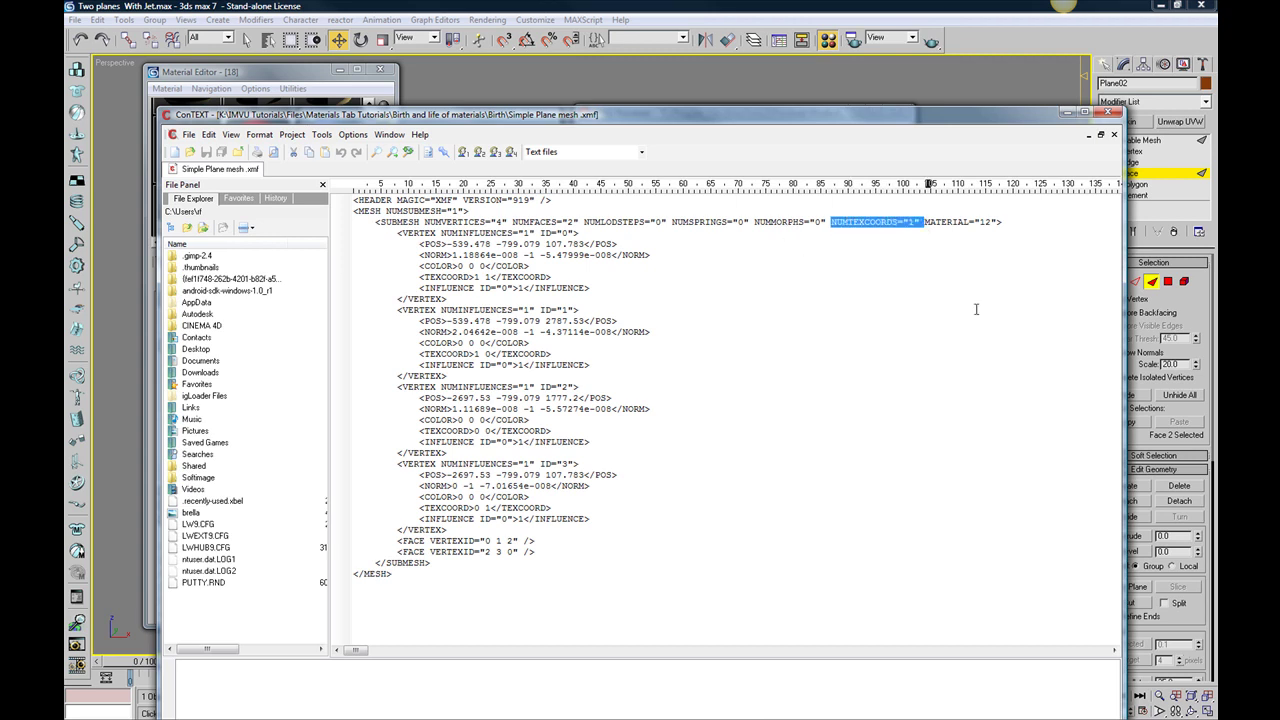
left_click(951, 274)
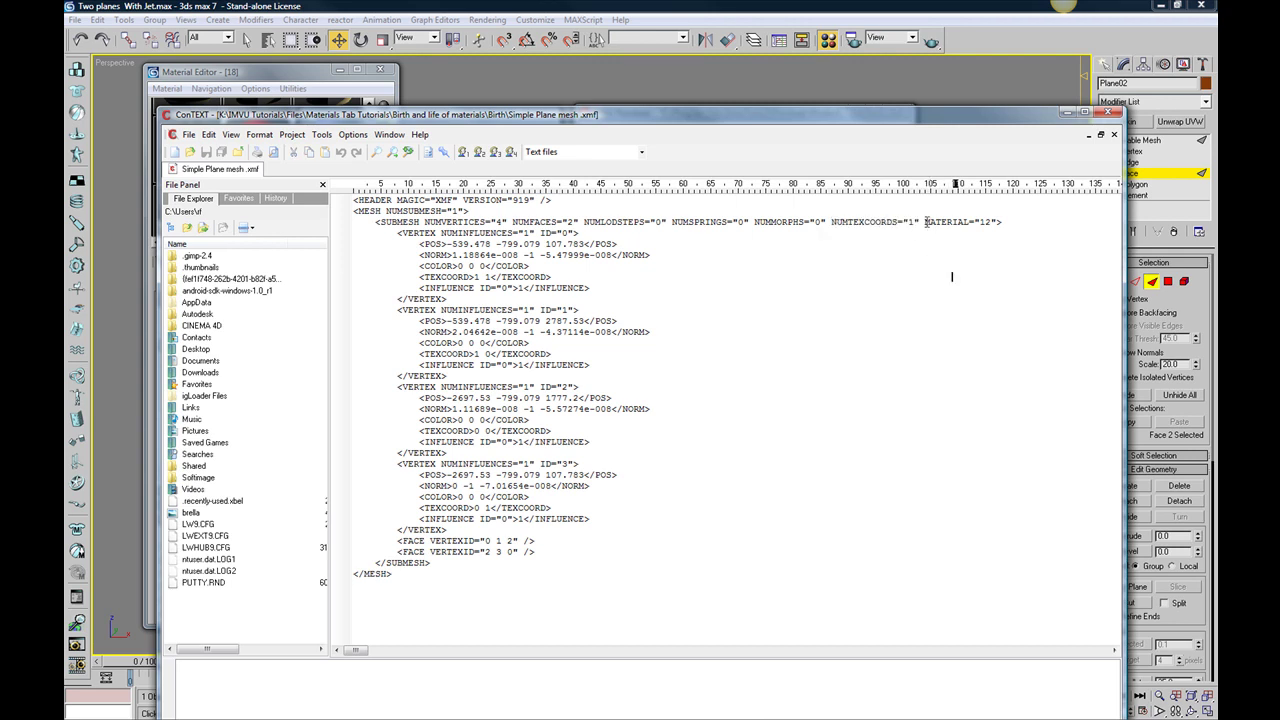
- Highlight the MATERIAL attribute at the end of the SUBMESH line to examine the material ID
mouse_move(923, 221)
left_mouse_down()
mouse_move(998, 224)
mouse_move(580, 233)
left_mouse_up()
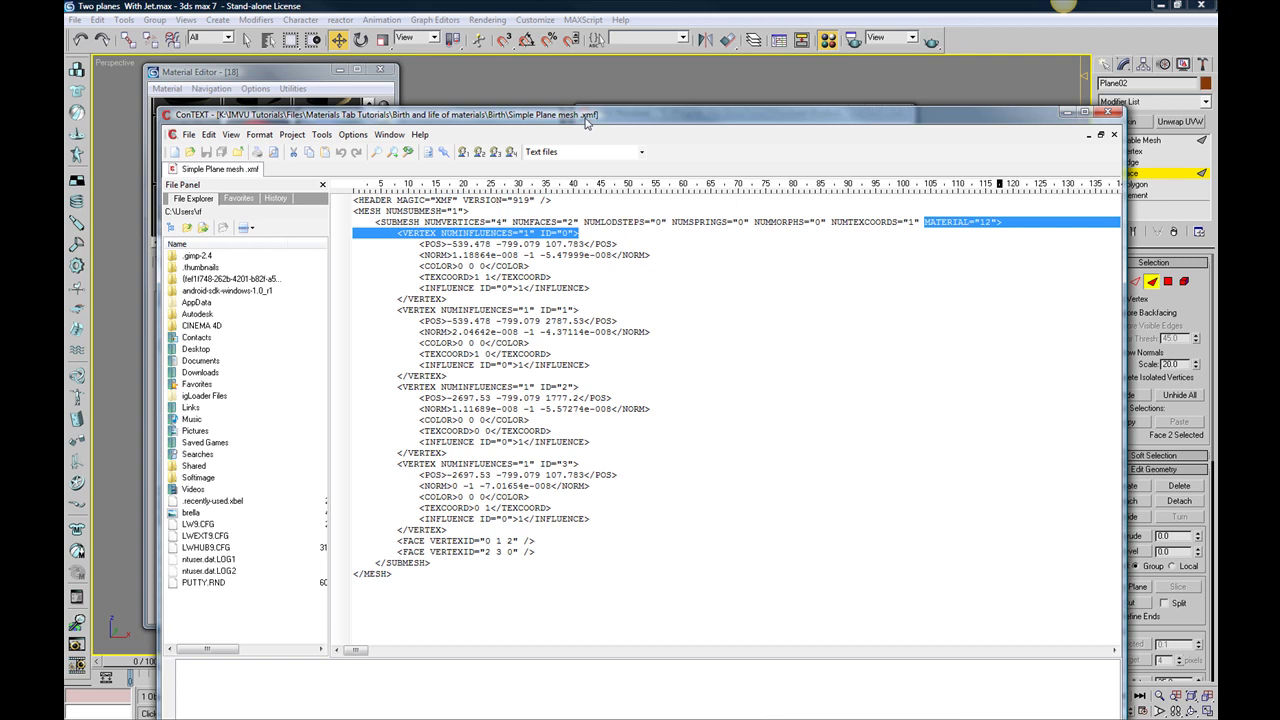
left_click(946, 287)
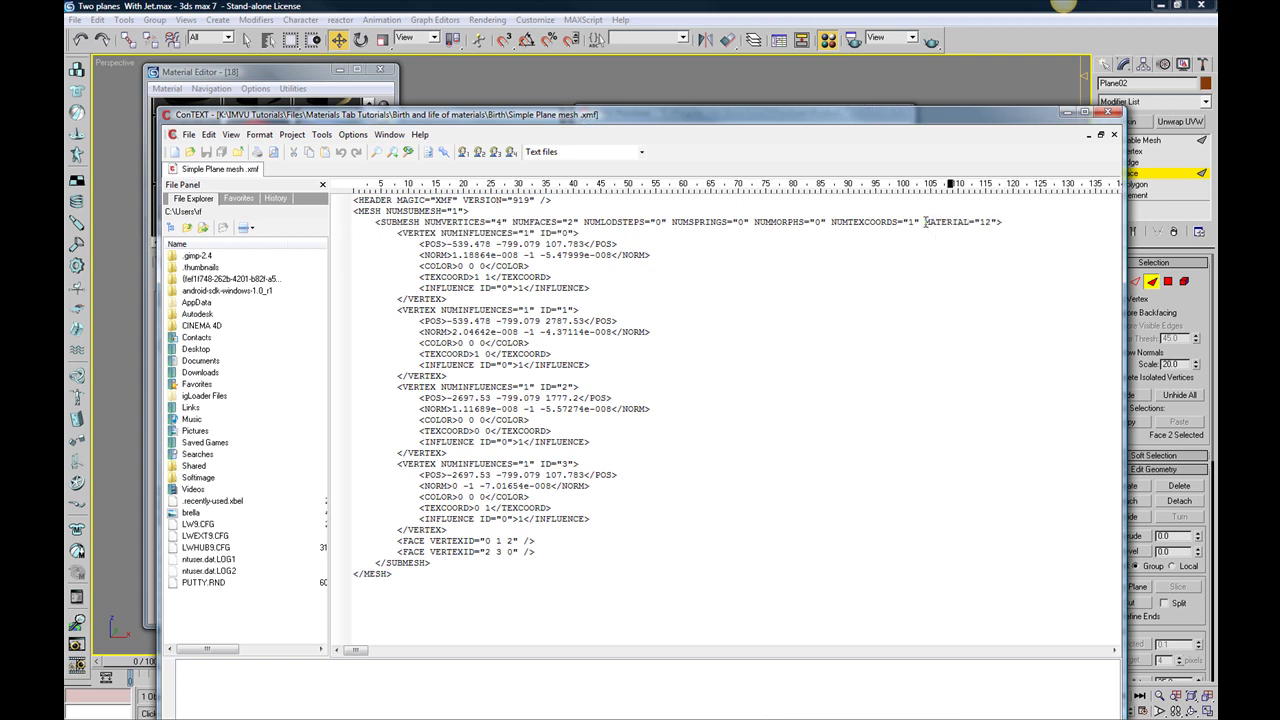
left_click_drag(925, 221, 984, 230)
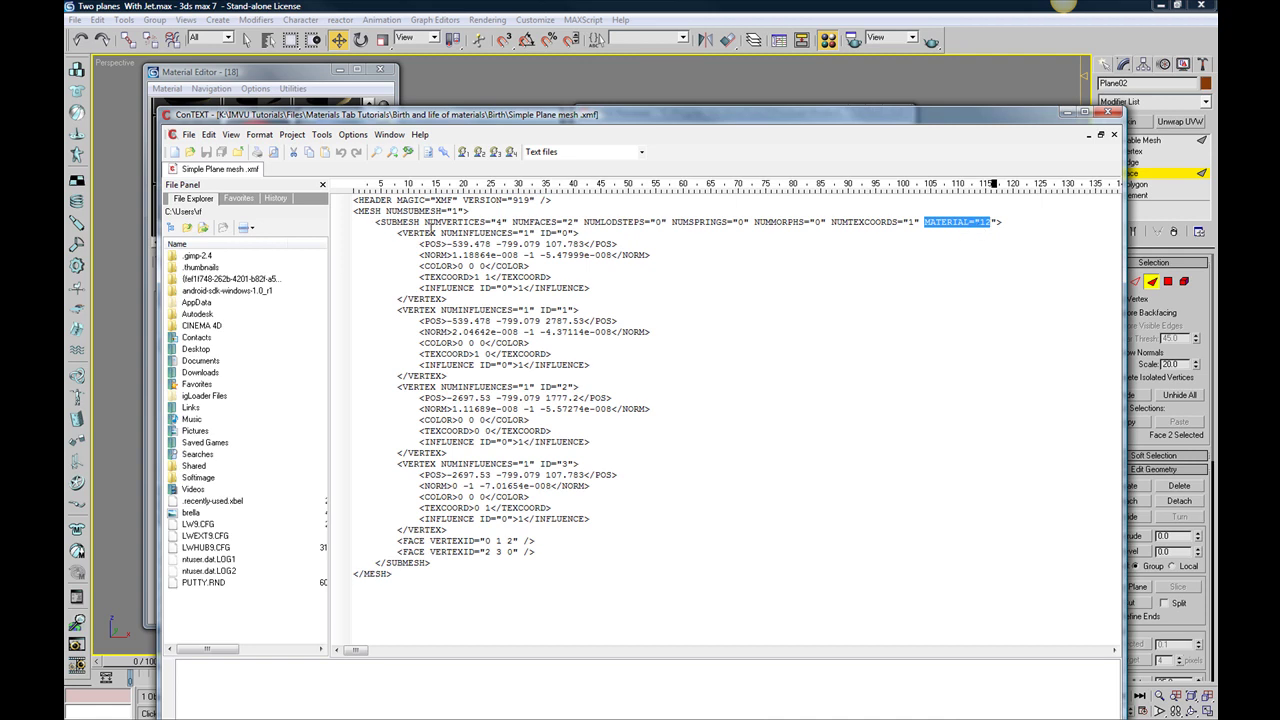
left_click(705, 332)
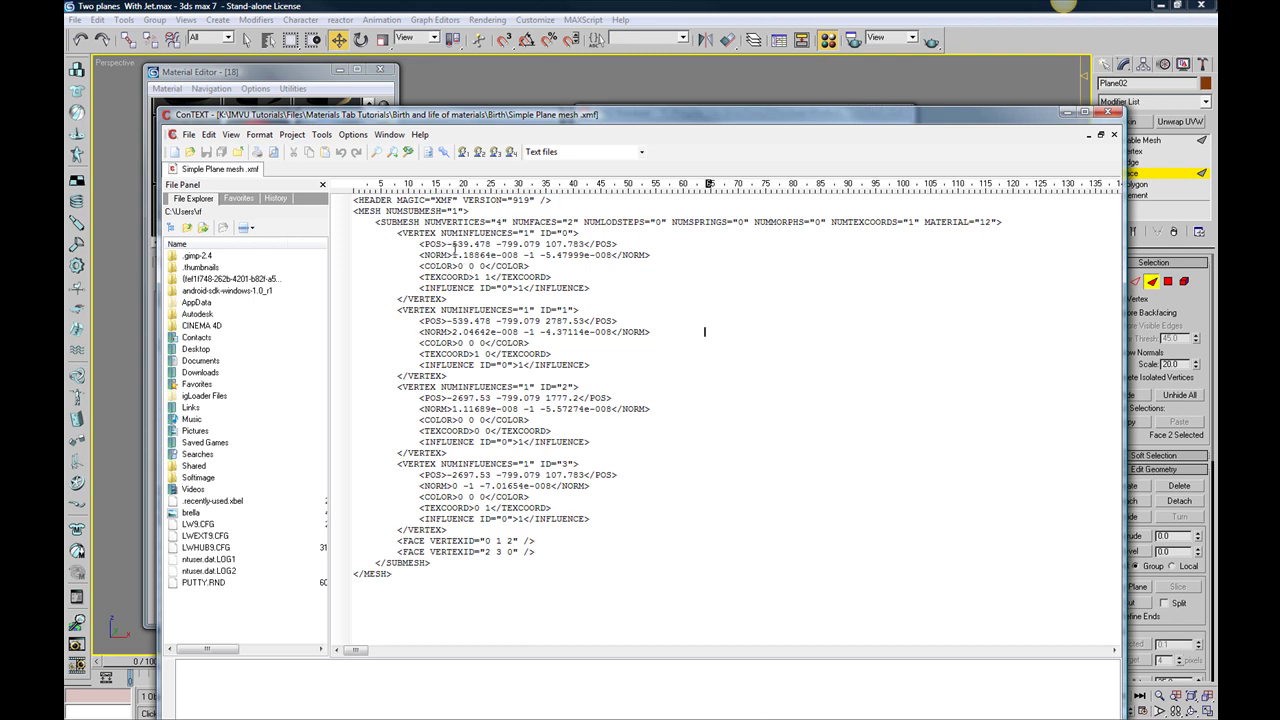
- Highlight the first VERTEX tag and its NUMINFLUENCES attribute to examine them
left_click(402, 233)
left_click_drag(404, 233, 438, 233)
left_click(483, 266)
left_click_drag(441, 233, 535, 233)
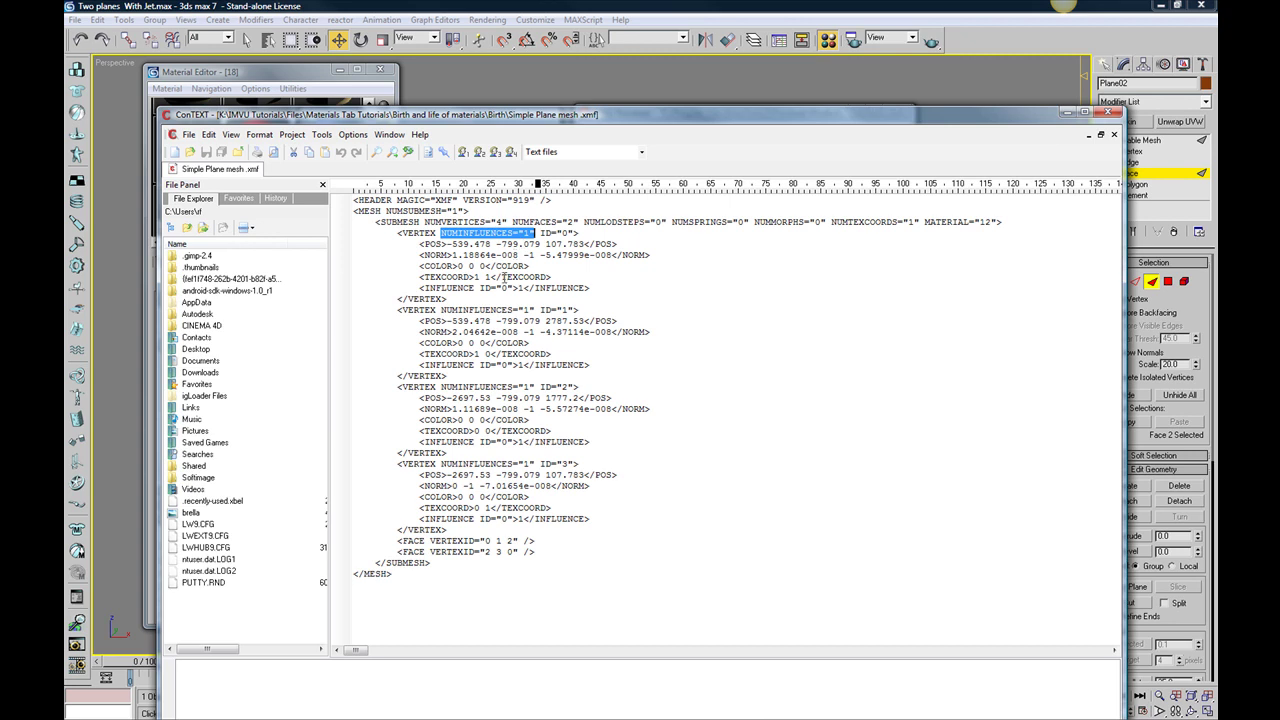
left_click(538, 233)
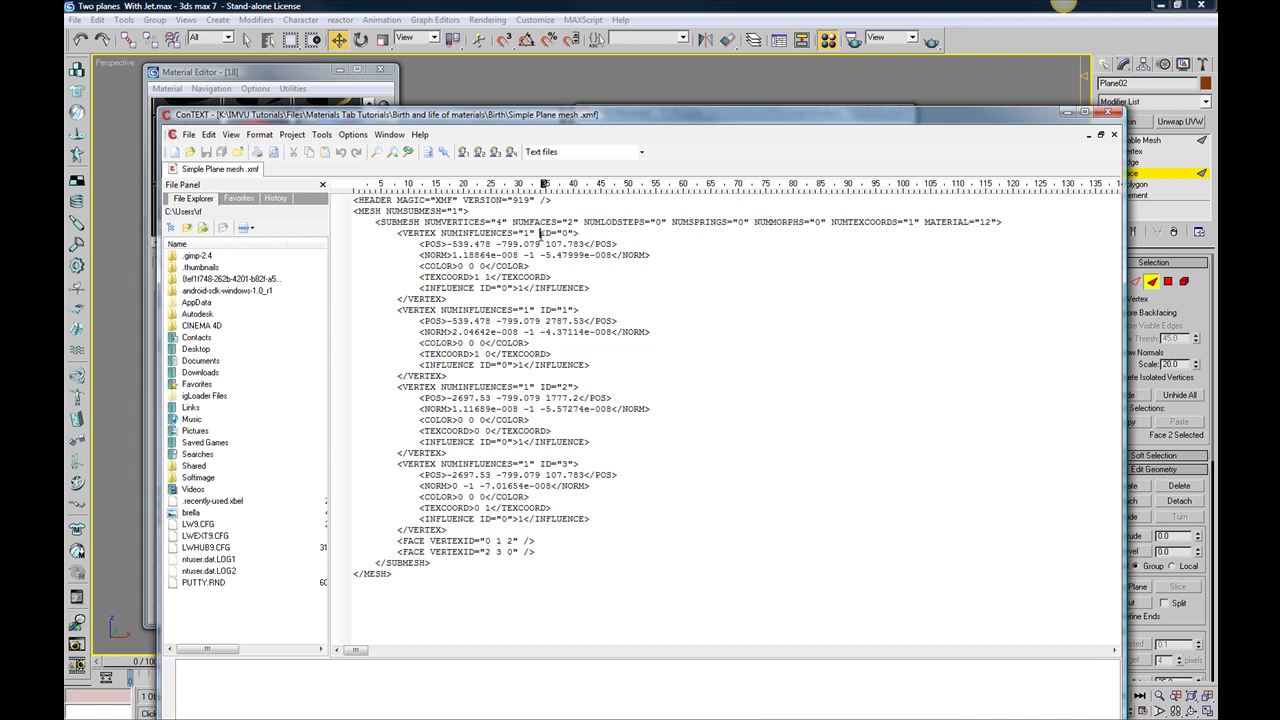
- Highlight the first vertex's ID attribute and its POS coordinates to examine them
left_click_drag(540, 233, 567, 233)
left_click(560, 254)
left_click_drag(540, 233, 574, 233)
left_click(560, 321)
left_click_drag(446, 244, 532, 244)
left_click(578, 309)
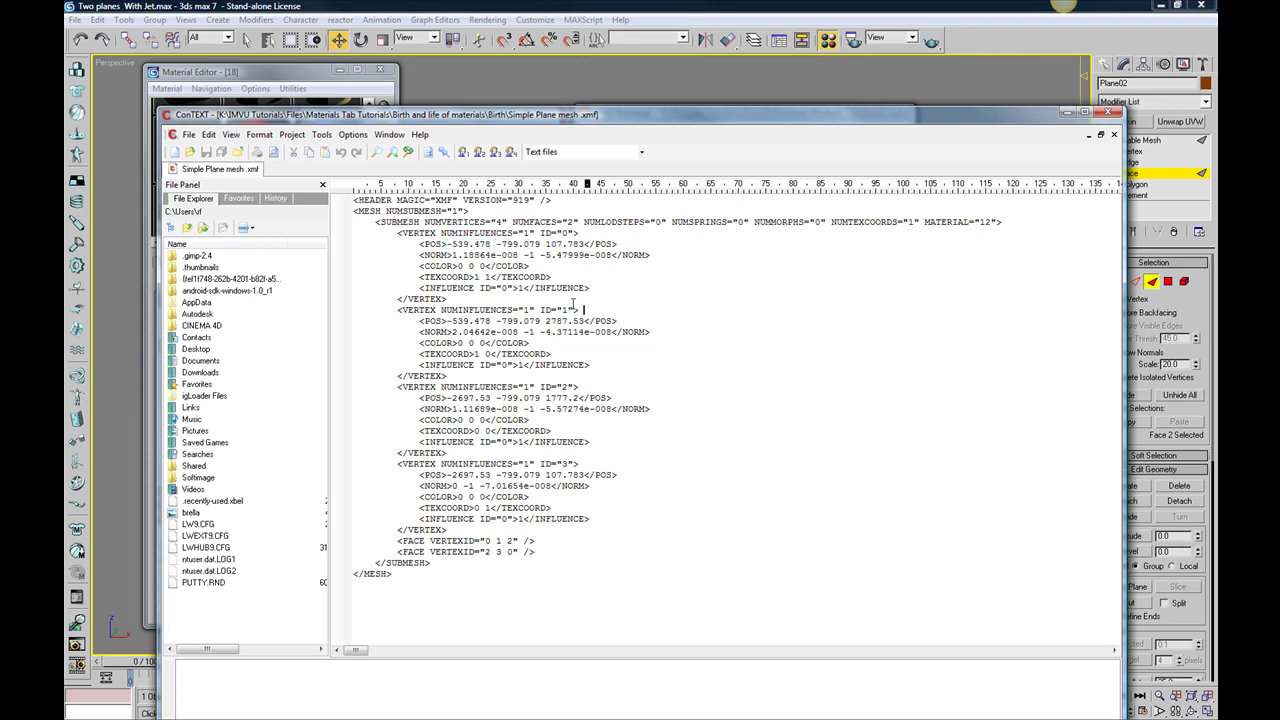
- Highlight the first vertex's NORM line to examine its normal
left_click(419, 255)
left_click_drag(419, 255, 646, 255)
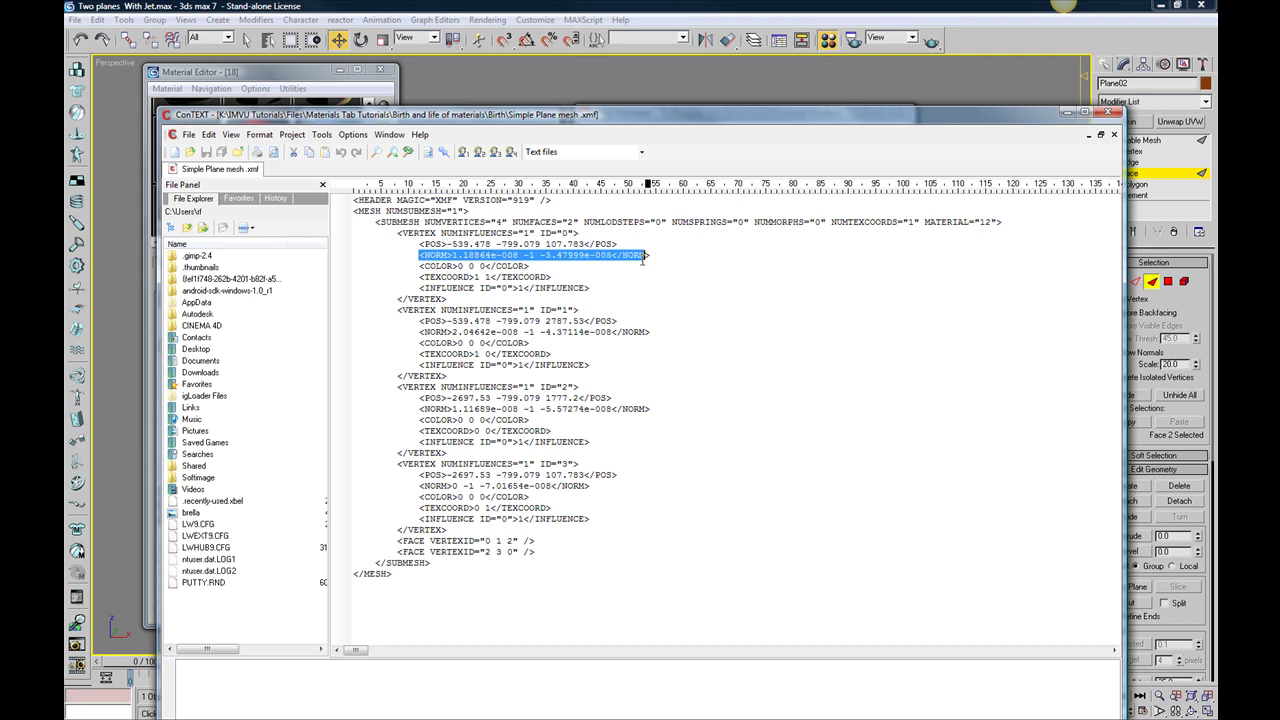
left_click(622, 288)
- Examine the individual values in the first vertex's COLOR line and highlight its TEXCOORD line
mouse_move(419, 266)
left_mouse_down()
mouse_move(547, 266)
mouse_move(535, 266)
left_mouse_up()
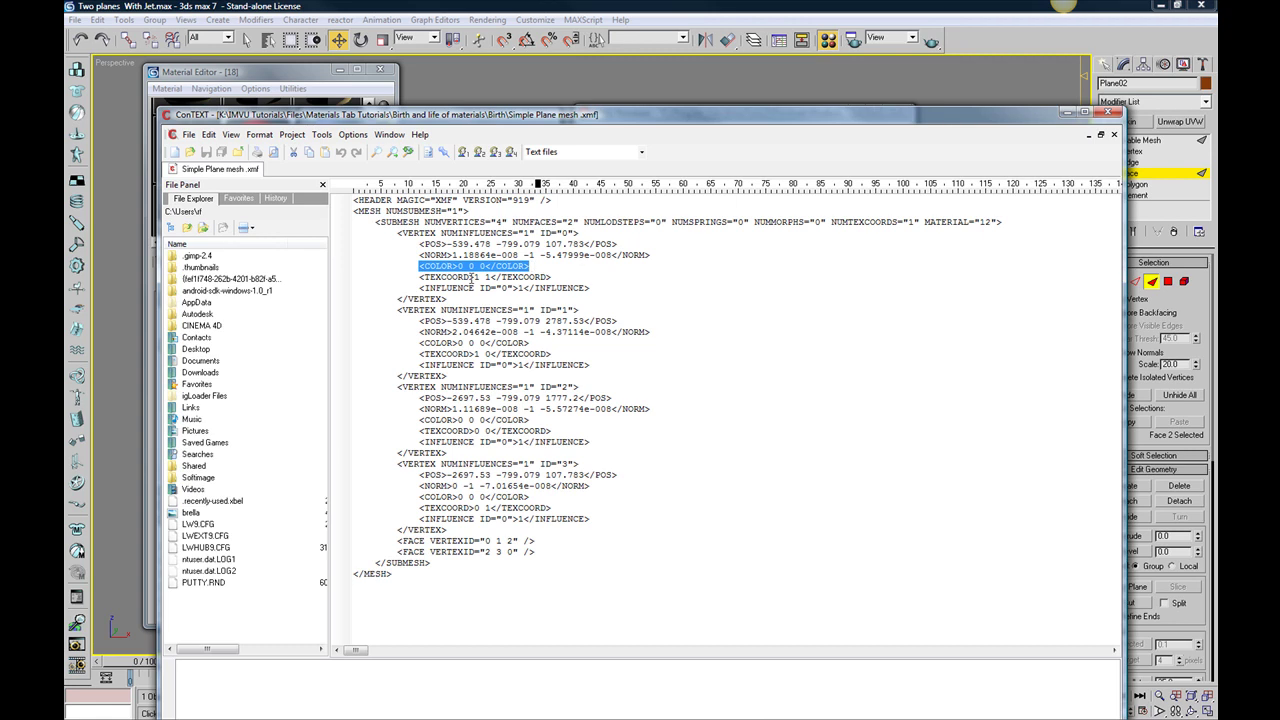
left_click(541, 280)
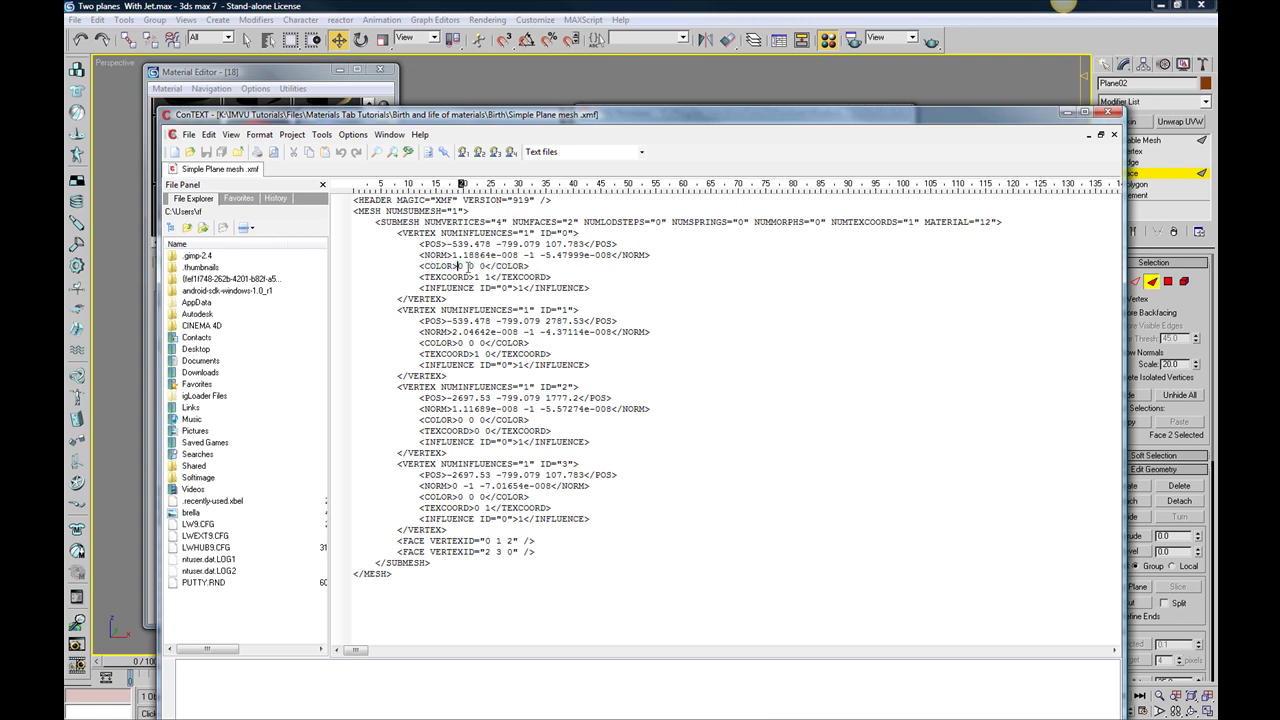
left_click(470, 266)
left_click(482, 266)
left_click_drag(419, 277, 557, 277)
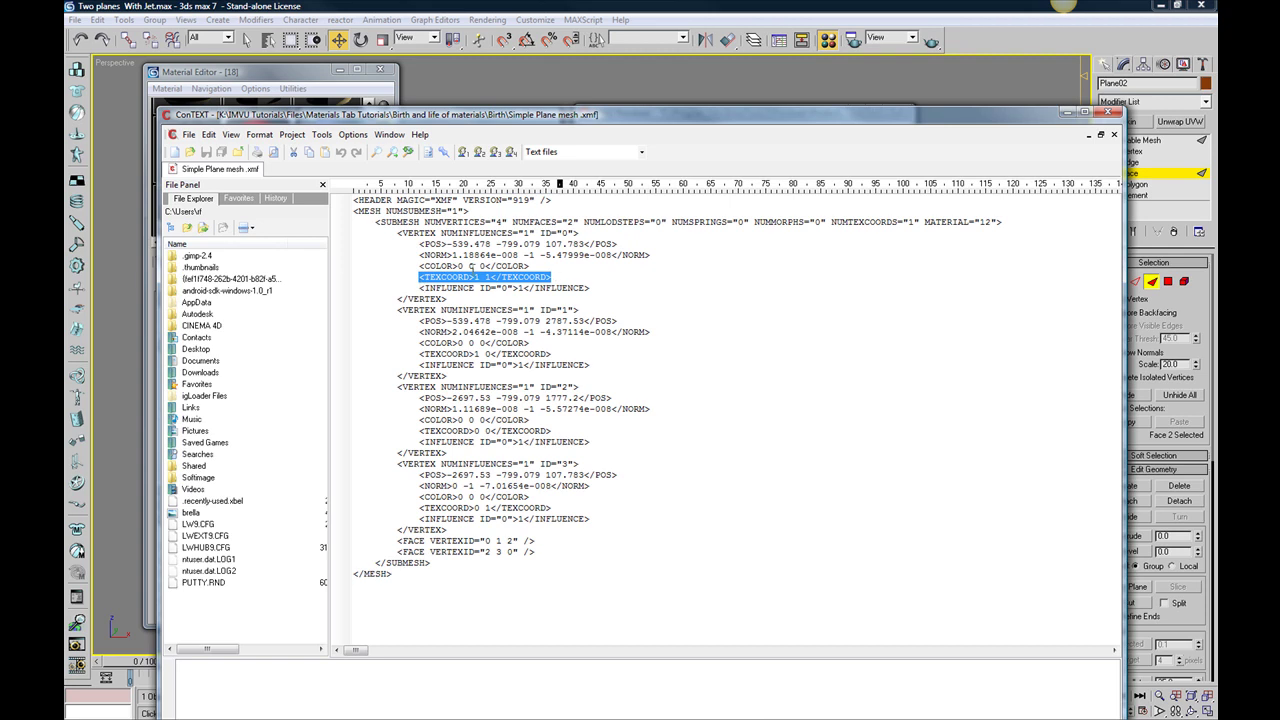
- Highlight the first vertex's INFLUENCE line and its ID value to examine them
left_click(447, 298)
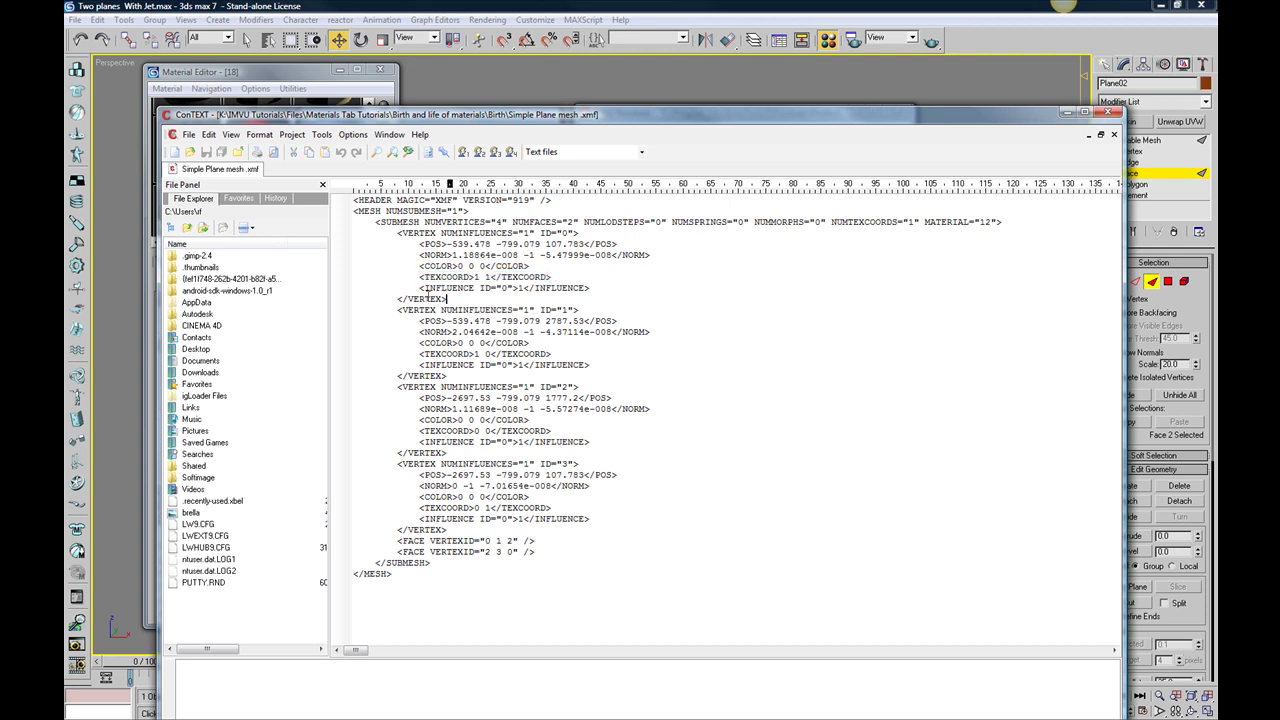
left_click_drag(419, 287, 522, 289)
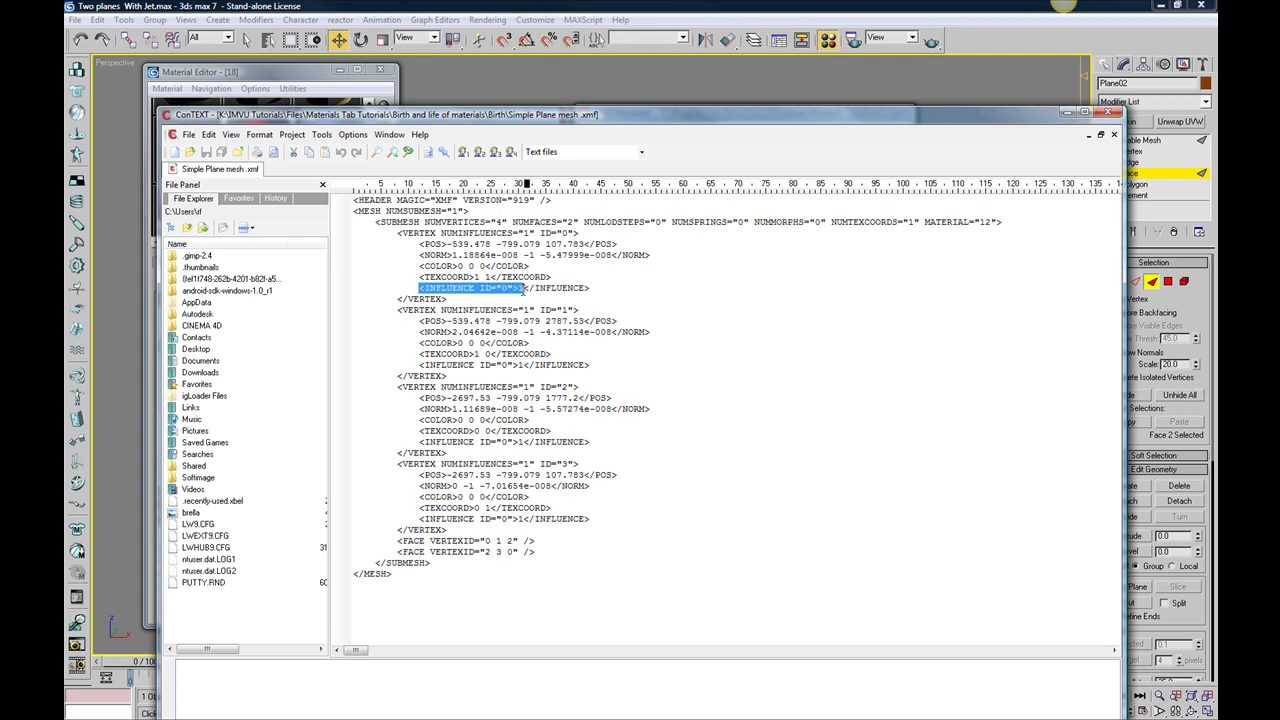
left_click(533, 300)
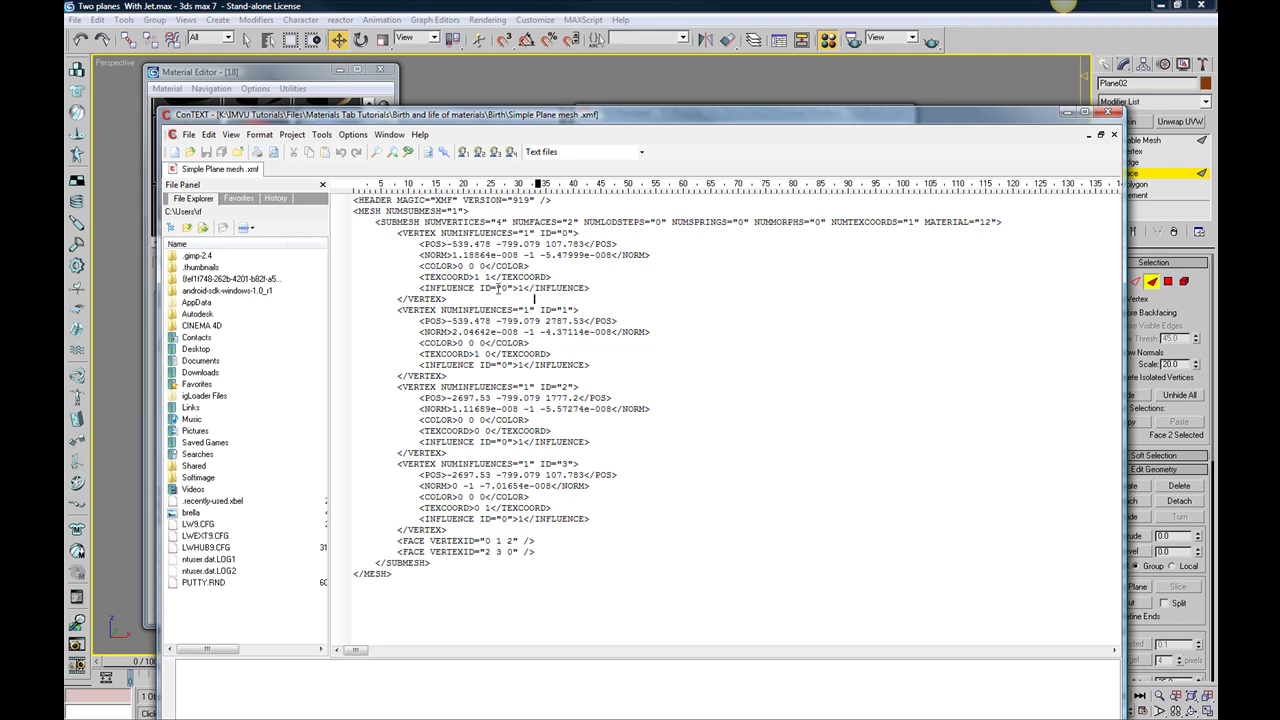
left_click_drag(496, 287, 508, 288)
left_click(499, 289)
left_click_drag(419, 288, 575, 288)
- Highlight the second vertex's INFLUENCE line and compare it with the third vertex's
left_click_drag(415, 366, 605, 365)
left_click(500, 441)
left_click(709, 321)
key("shift+Down")
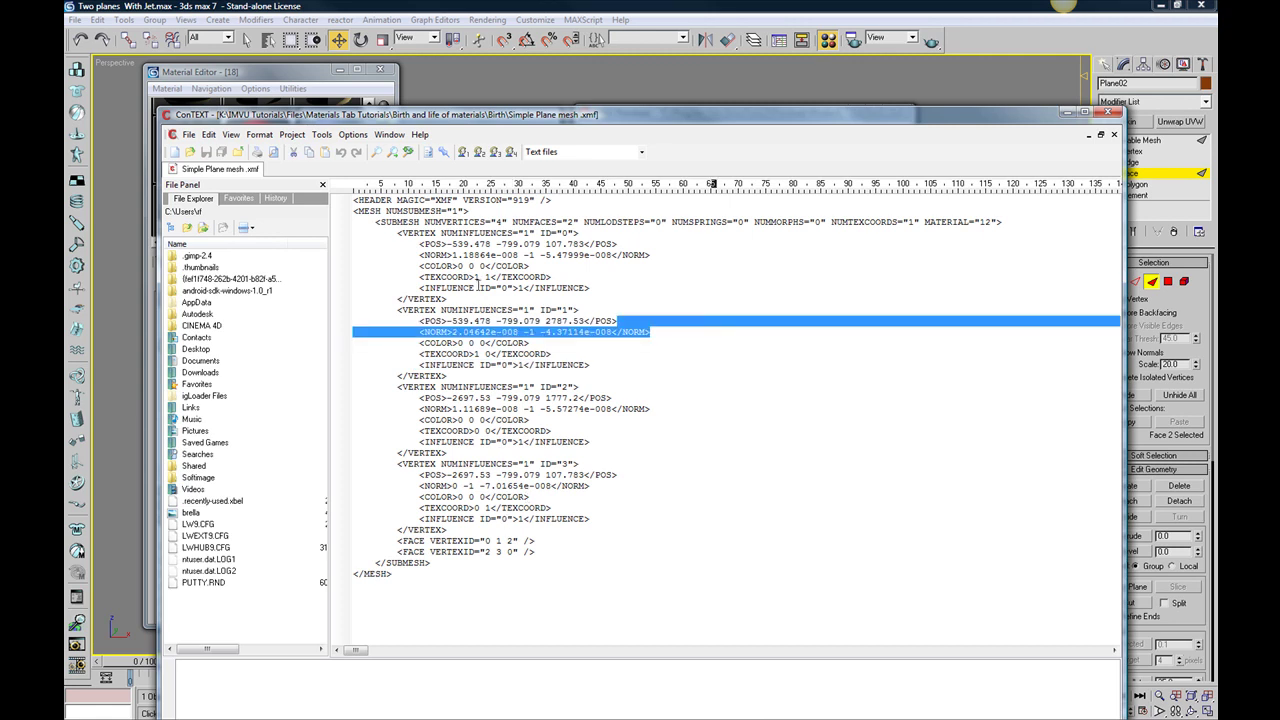
left_click(617, 295)
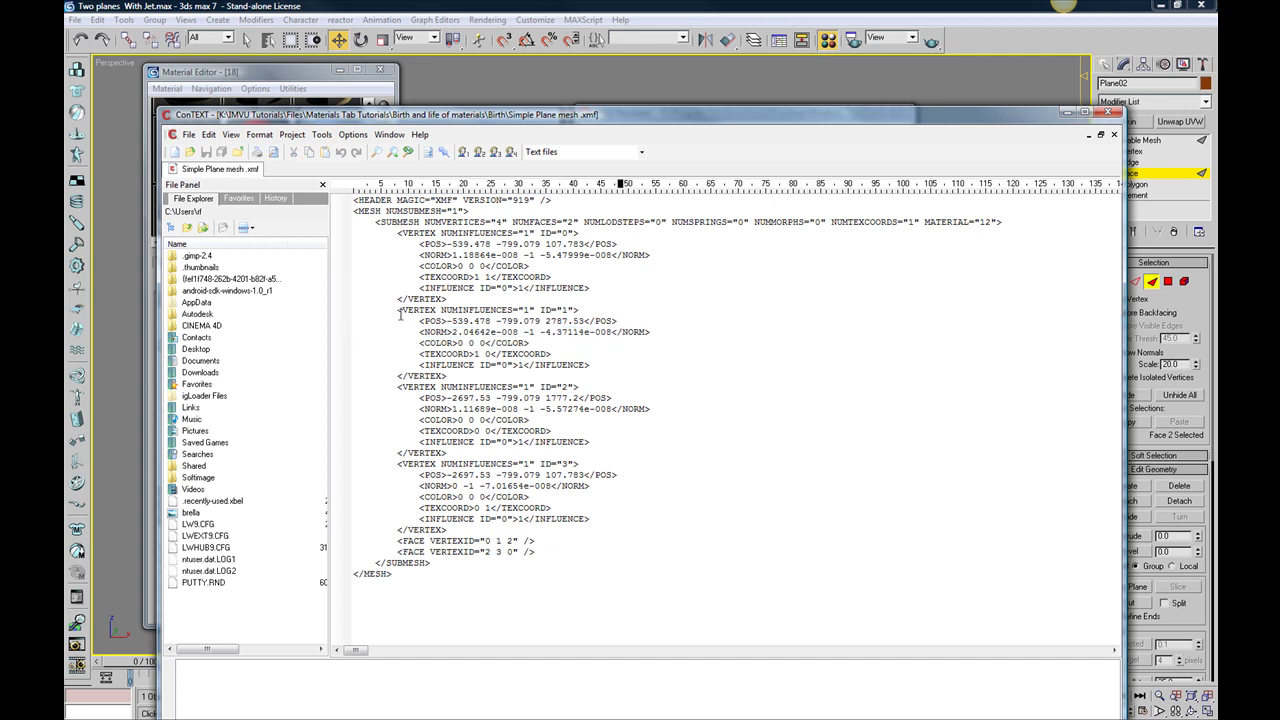
- Highlight the second vertex's NUMINFLUENCES and ID attributes and its POS coordinates, and look over the remaining vertex entries
left_click_drag(441, 311, 572, 311)
left_click_drag(452, 321, 595, 328)
left_click(489, 354)
left_click(459, 475)
- Highlight the first FACE line with its VERTEXID values and compare it with the second FACE line
left_click_drag(455, 530, 497, 541)
left_click(608, 544)
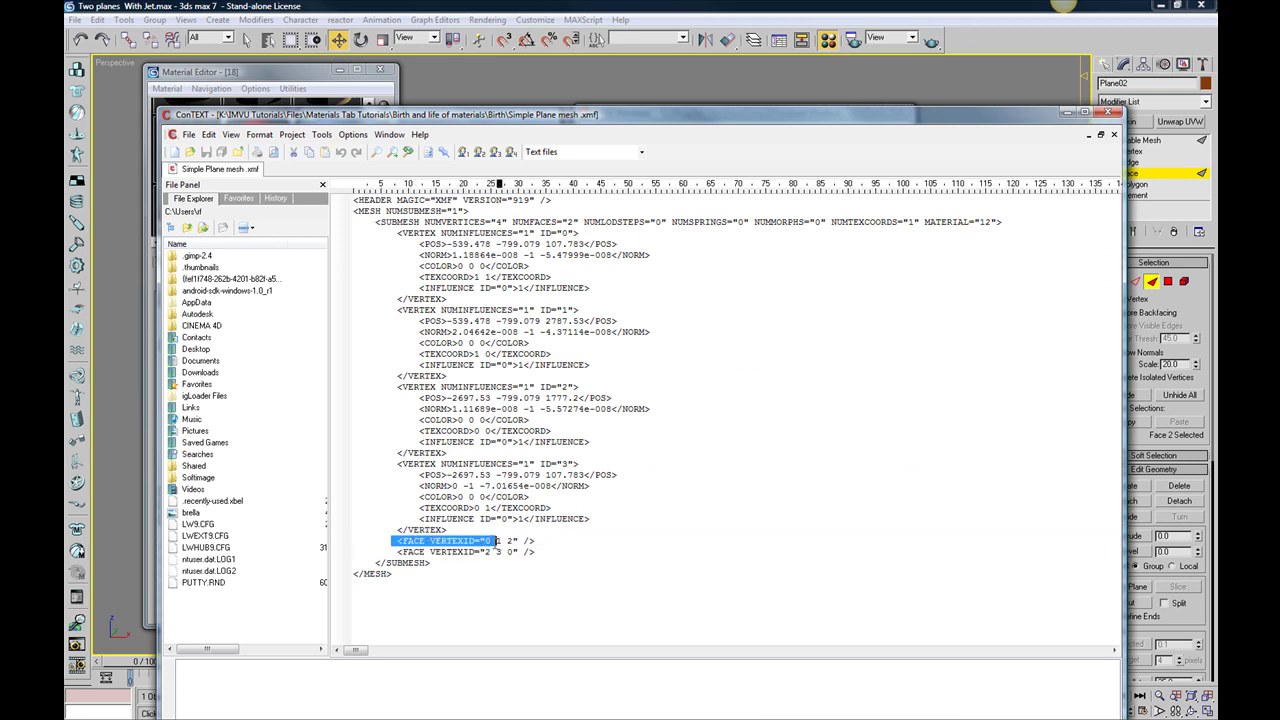
left_click(586, 552)
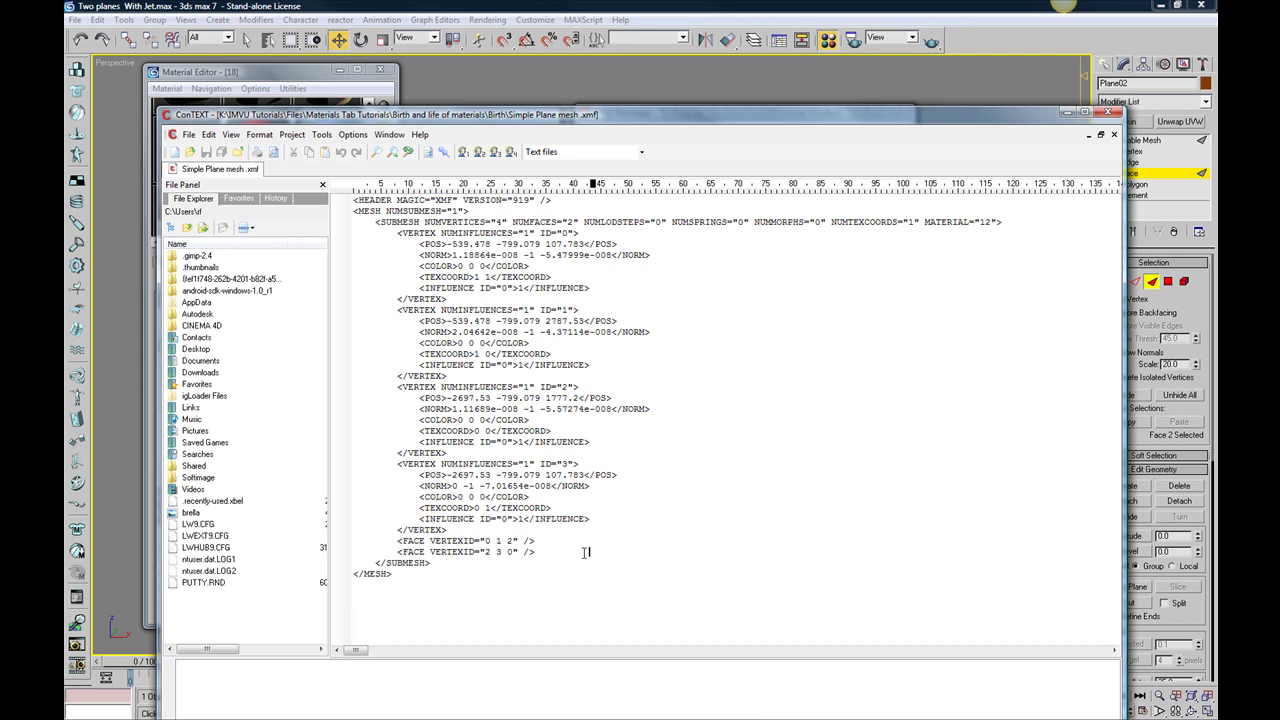
left_click(474, 552)
left_click_drag(398, 546, 520, 541)
left_click(487, 550)
left_click(587, 545)
- Relate the first FACE line's vertex ID 0 to the matching VERTEX tag and highlight the whole FACE line
left_click(466, 552)
double_click(489, 541)
left_click(579, 232)
left_click_drag(398, 541, 539, 541)
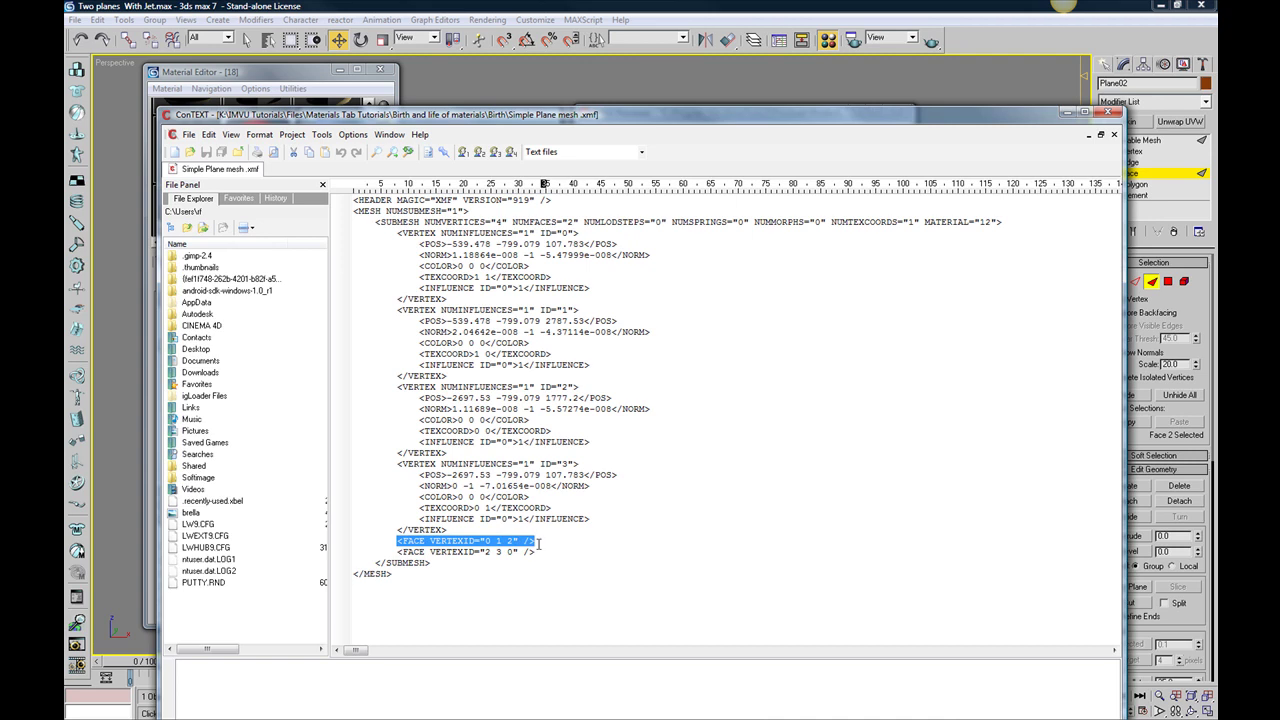
- Highlight the second FACE line on its own, and both FACE lines together
left_click(495, 584)
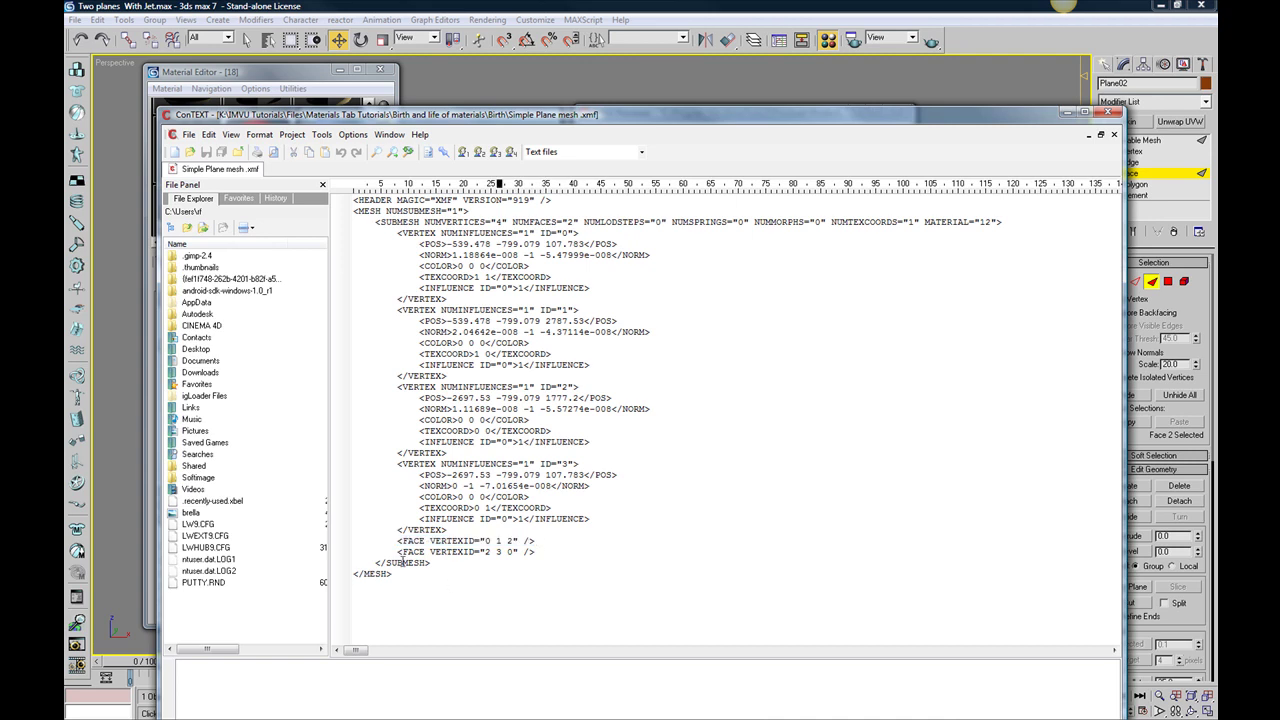
left_click_drag(398, 552, 549, 551)
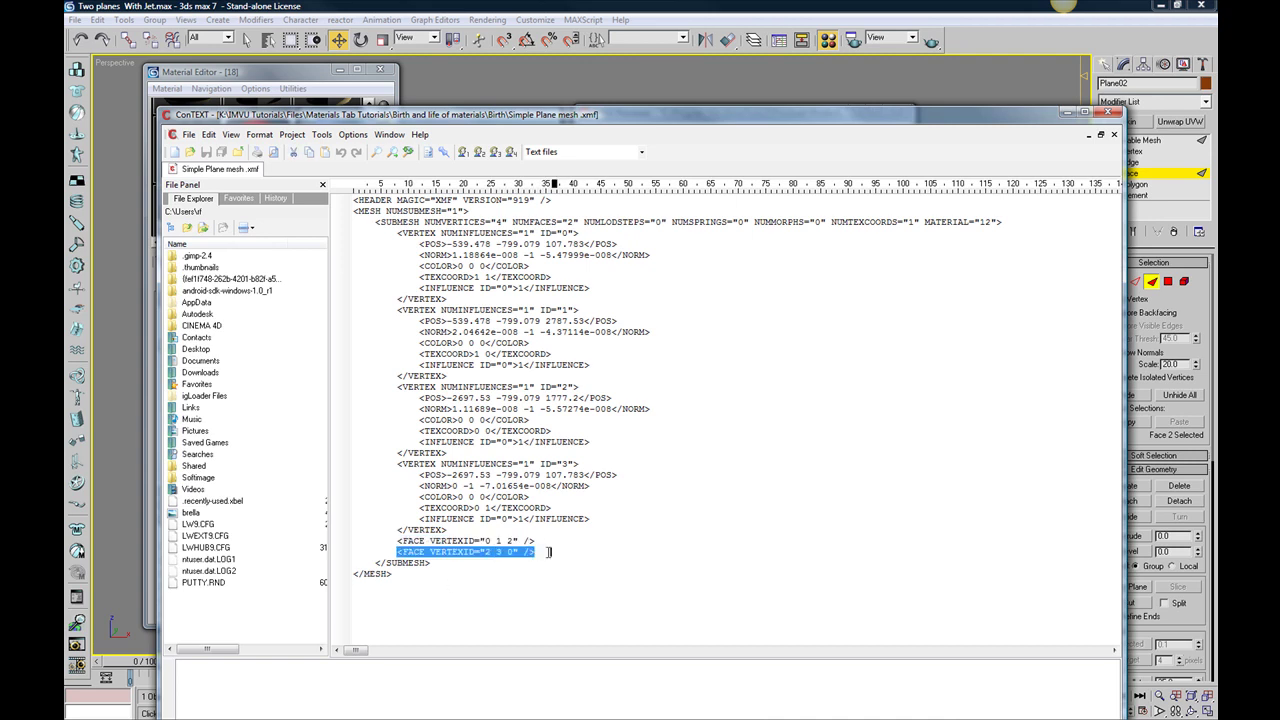
left_click(496, 563)
left_click_drag(394, 541, 545, 552)
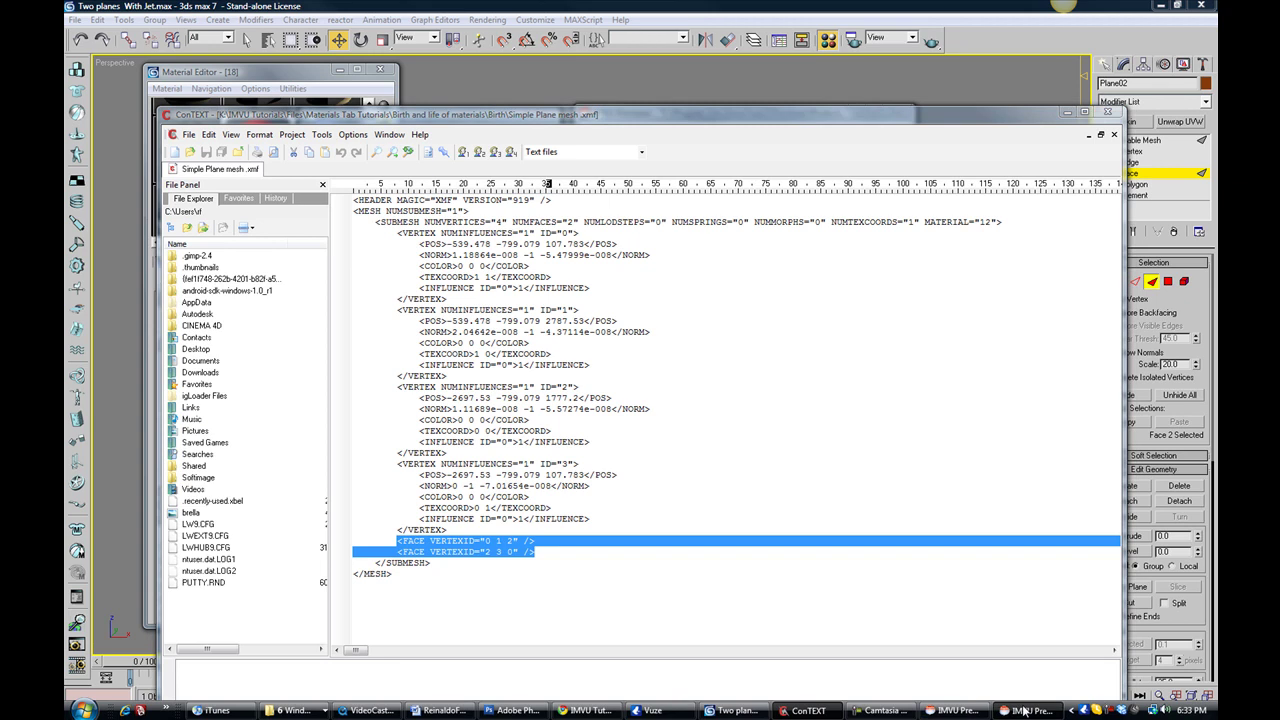
- Switch to IMVU Previewer and compare the submesh's Triangles value in the geometry information with the mesh file's FACE lines
left_click(955, 710)
left_click(637, 213)
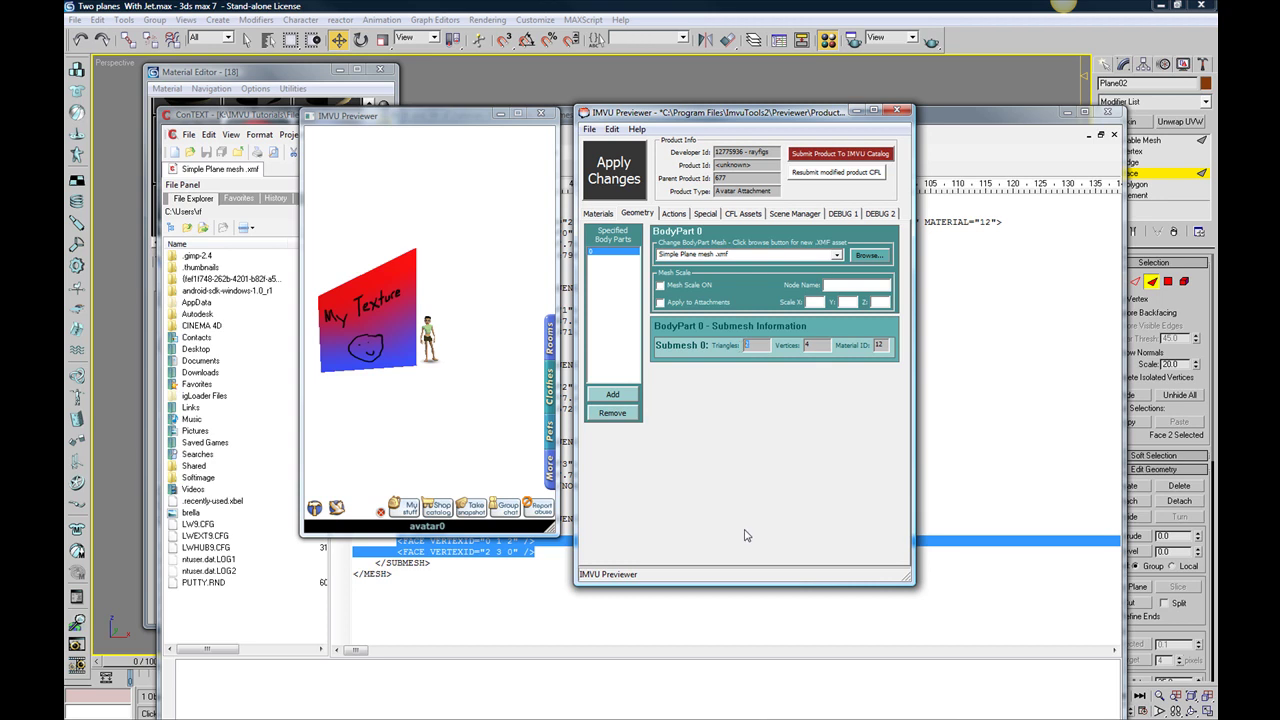
left_click(429, 578)
left_click_drag(400, 542, 529, 564)
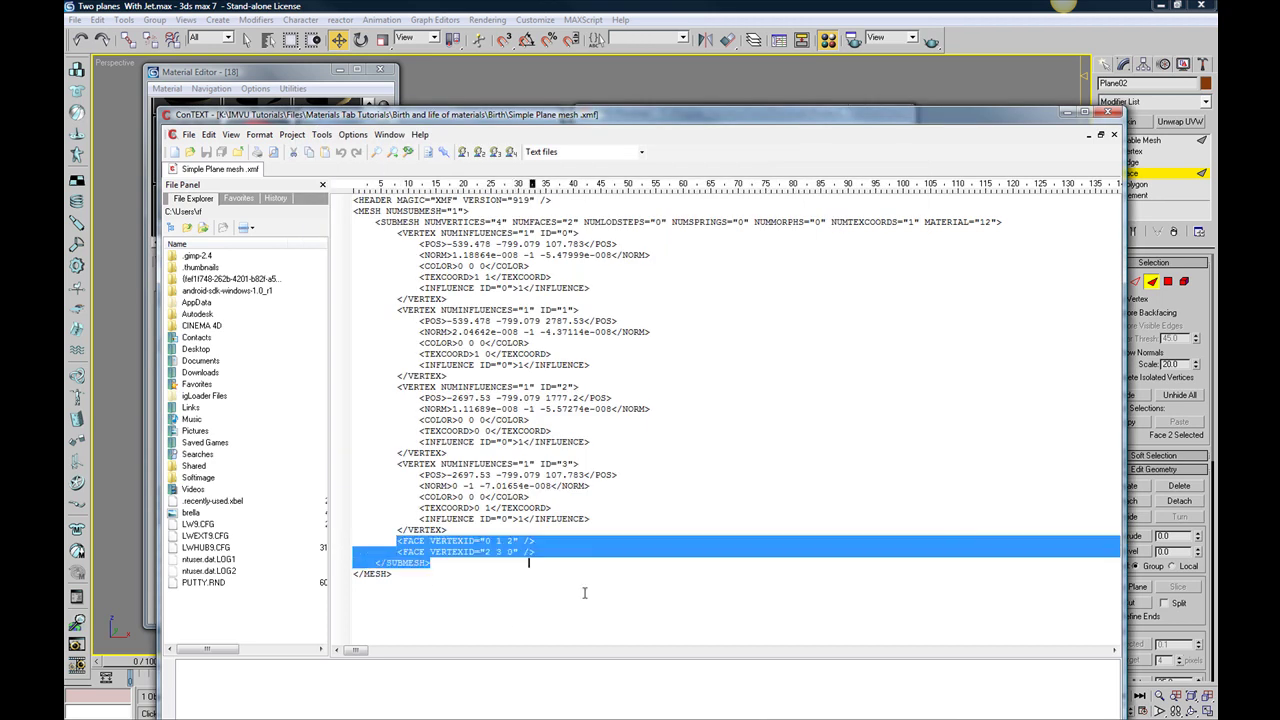
left_click(957, 714)
left_click(1015, 714)
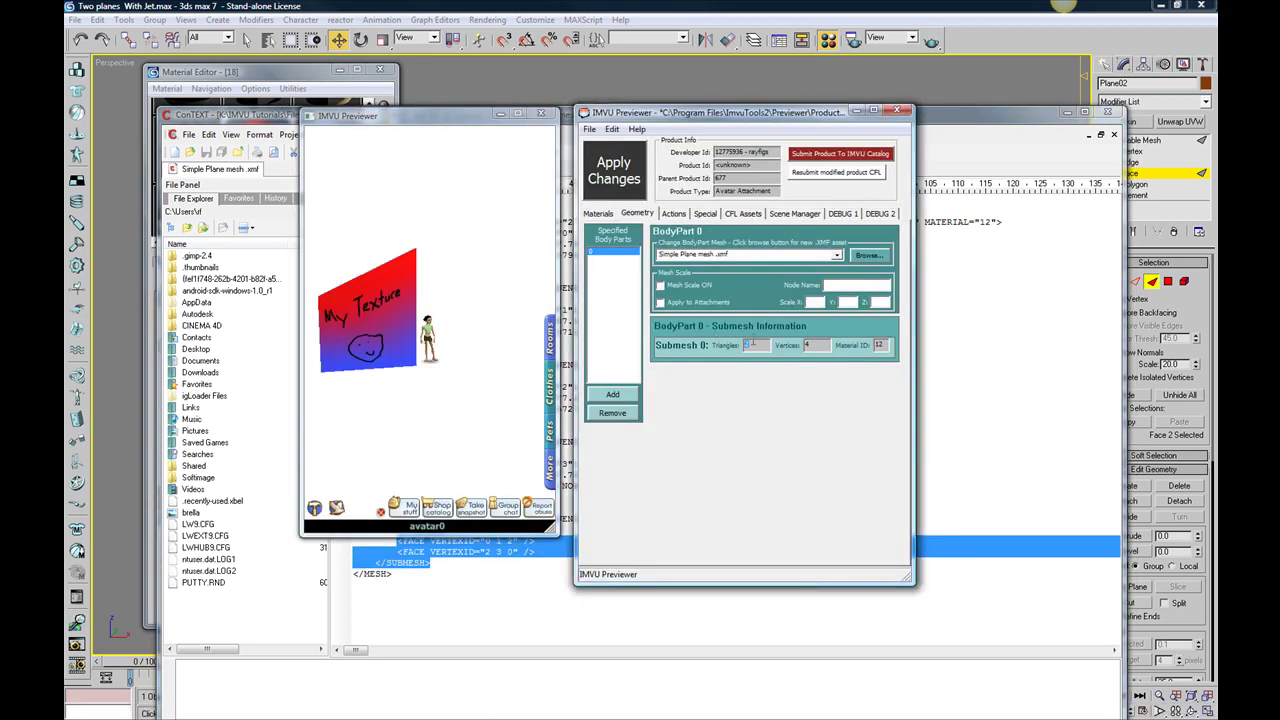
- Return to the mesh file in ConTEXT and compare its VERTEX entries with the submesh's Vertices value in IMVU Previewer
left_click_drag(985, 413, 997, 398)
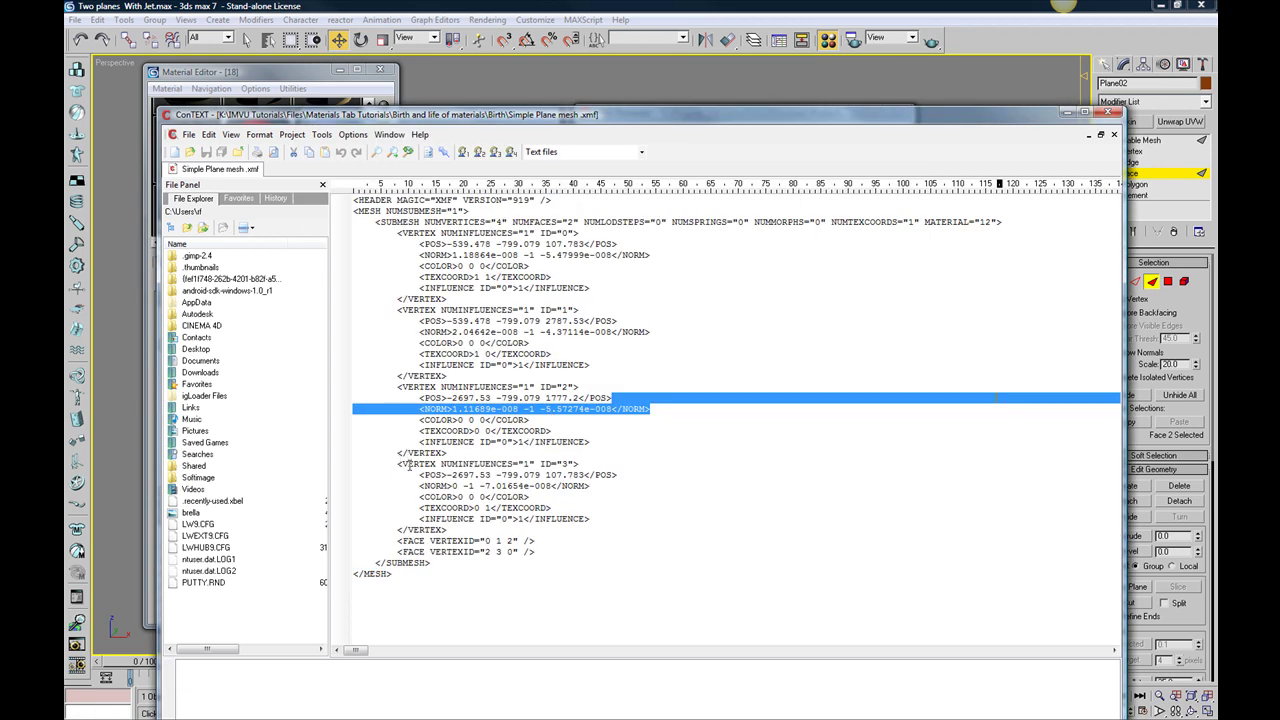
left_click(414, 463)
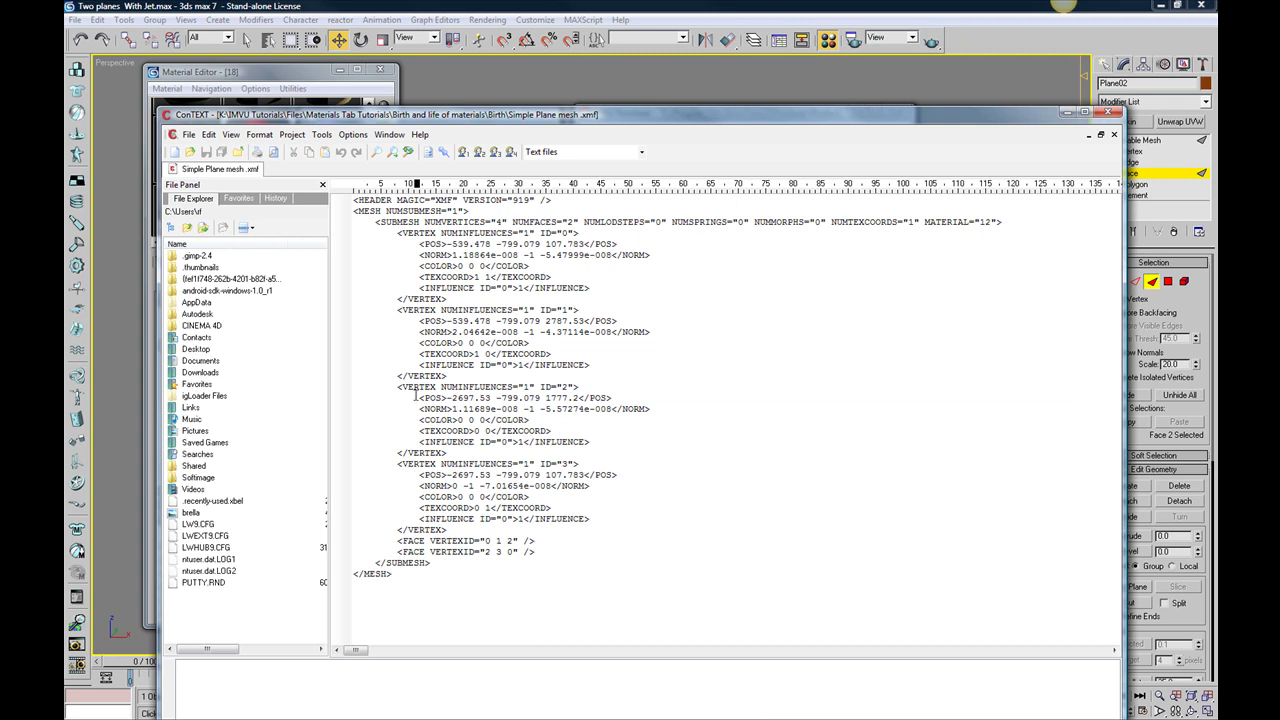
left_click(424, 310)
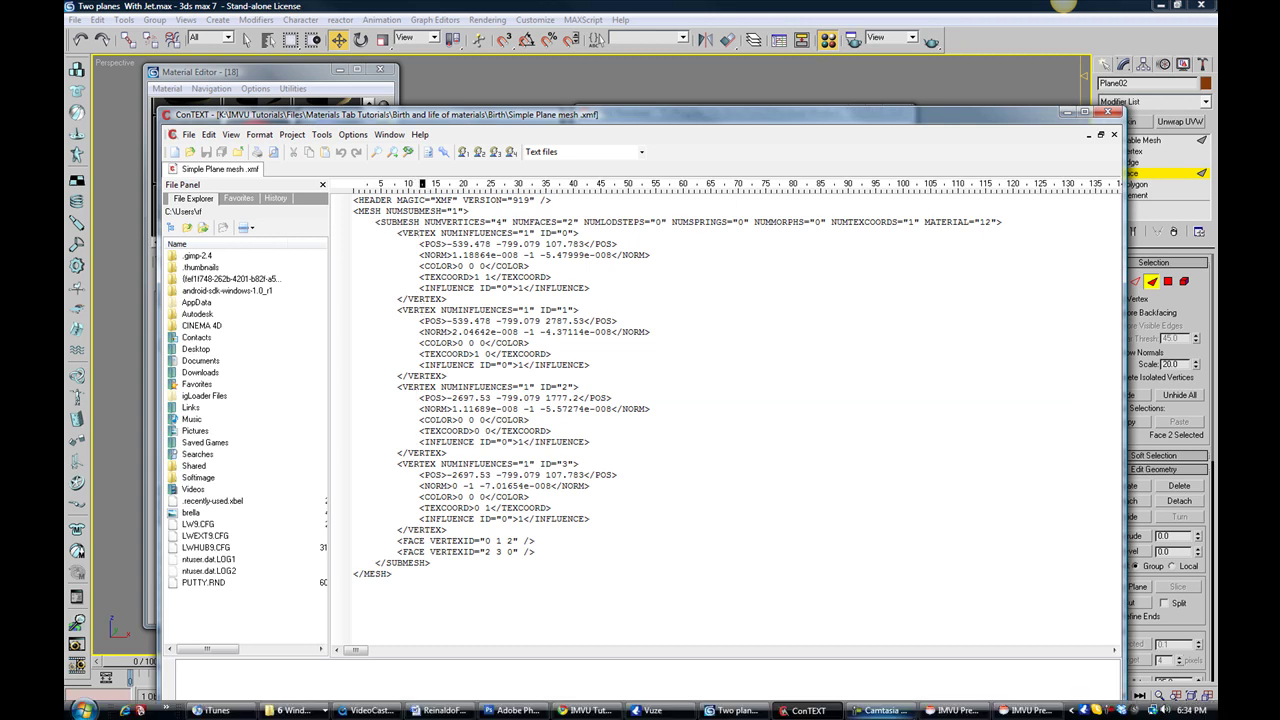
left_click(1030, 710)
left_click(815, 346)
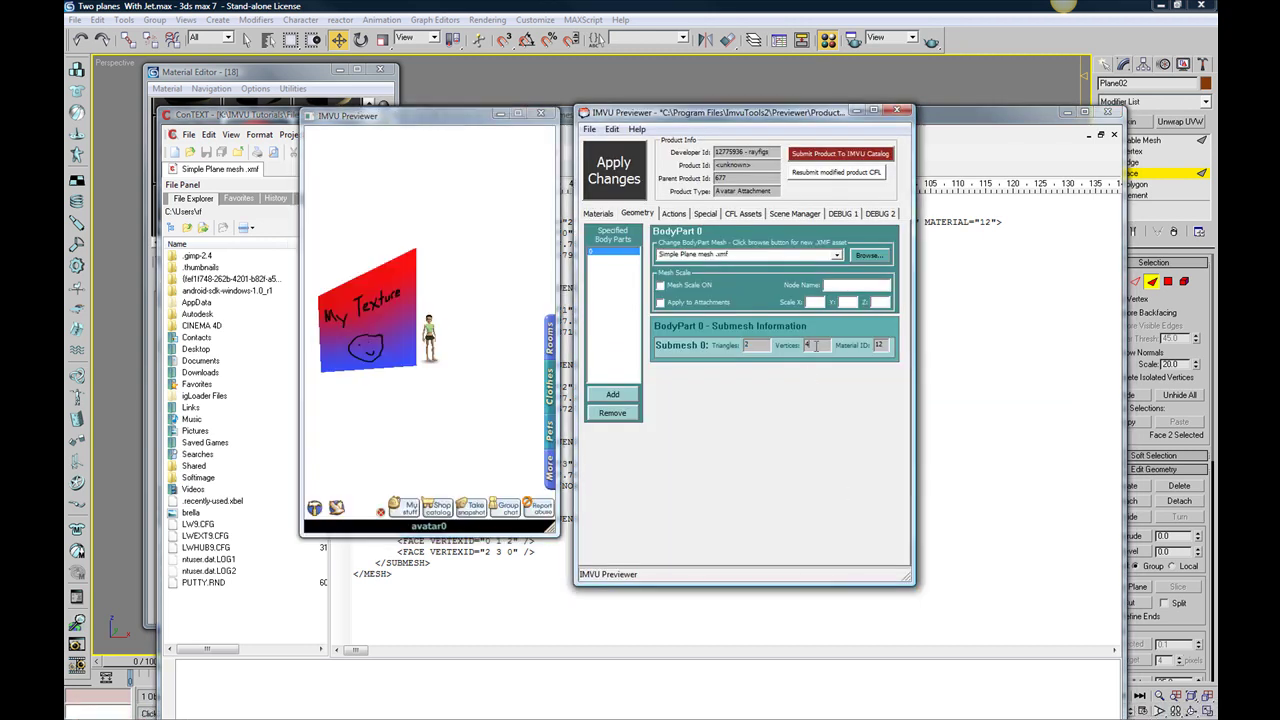
- Check the submesh's Material ID and highlight the matching MATERIAL attribute in the mesh file in ConTEXT
left_click(882, 345)
left_click(950, 341)
left_click_drag(922, 222, 997, 224)
left_click(910, 331)
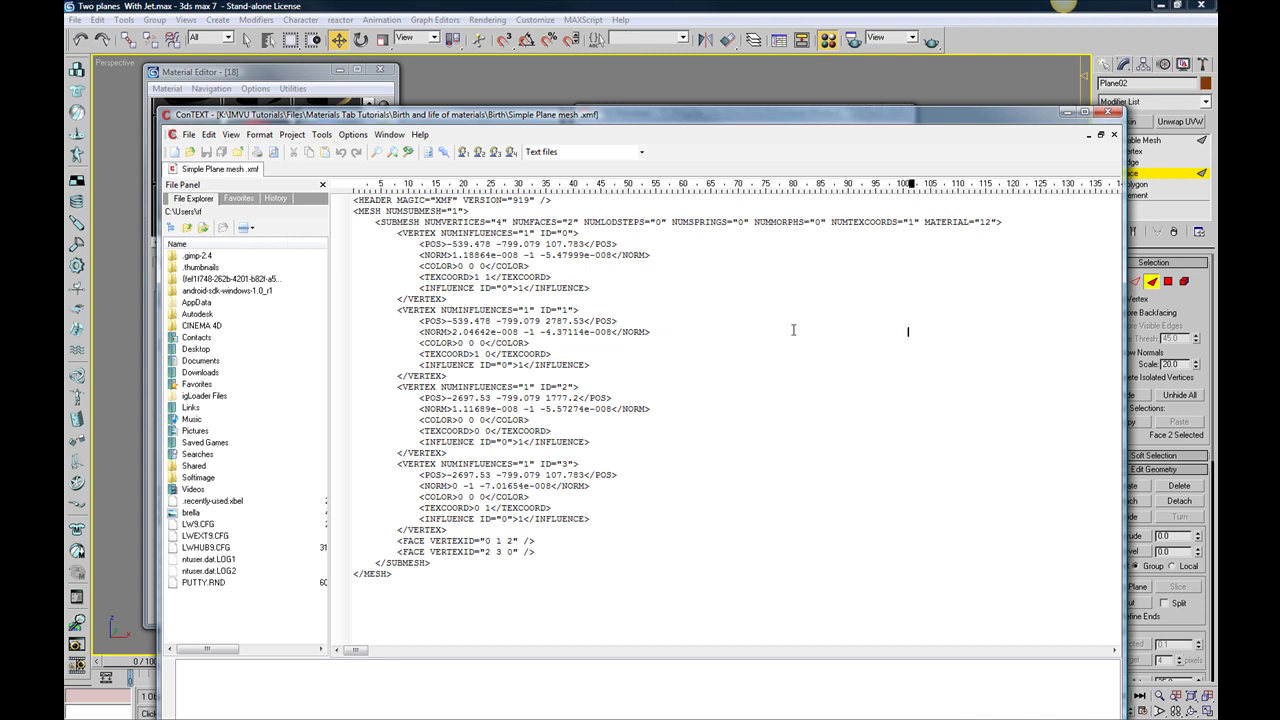
left_click(706, 297)
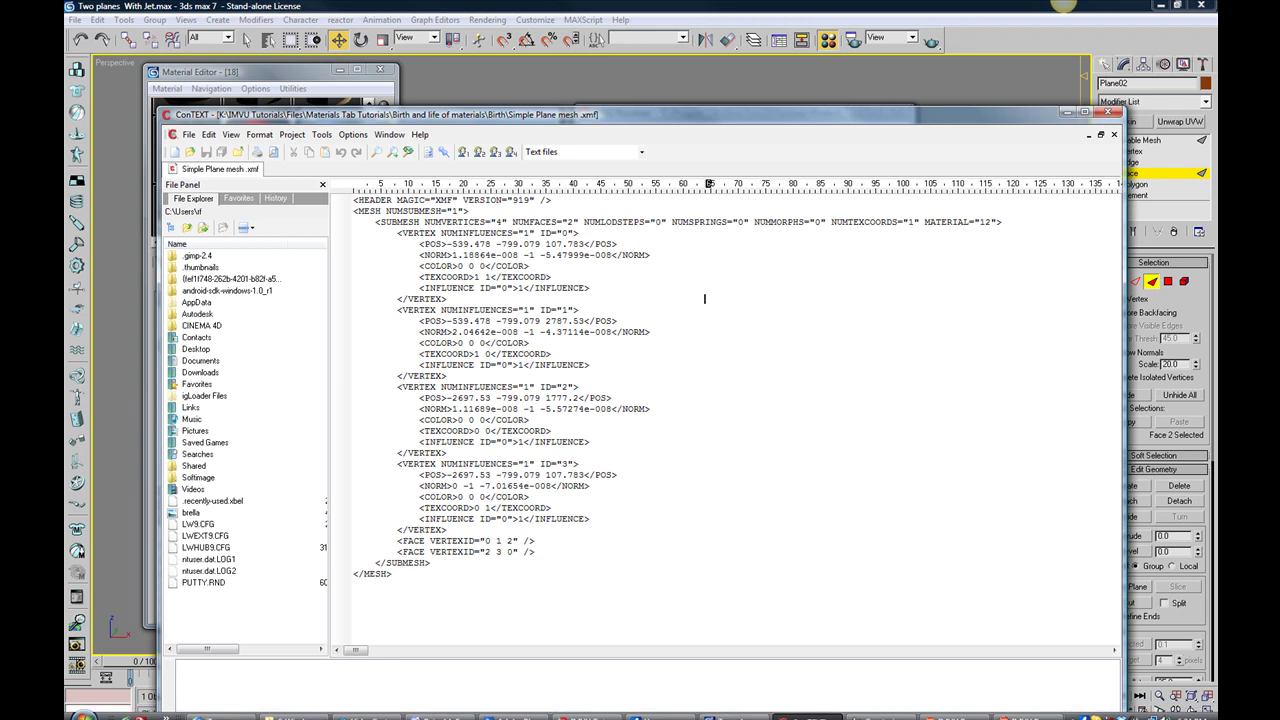
- Switch to IMVU Previewer and examine the M12 material's settings alongside the submesh's geometry information and the mesh file
left_click(950, 710)
left_click(1028, 710)
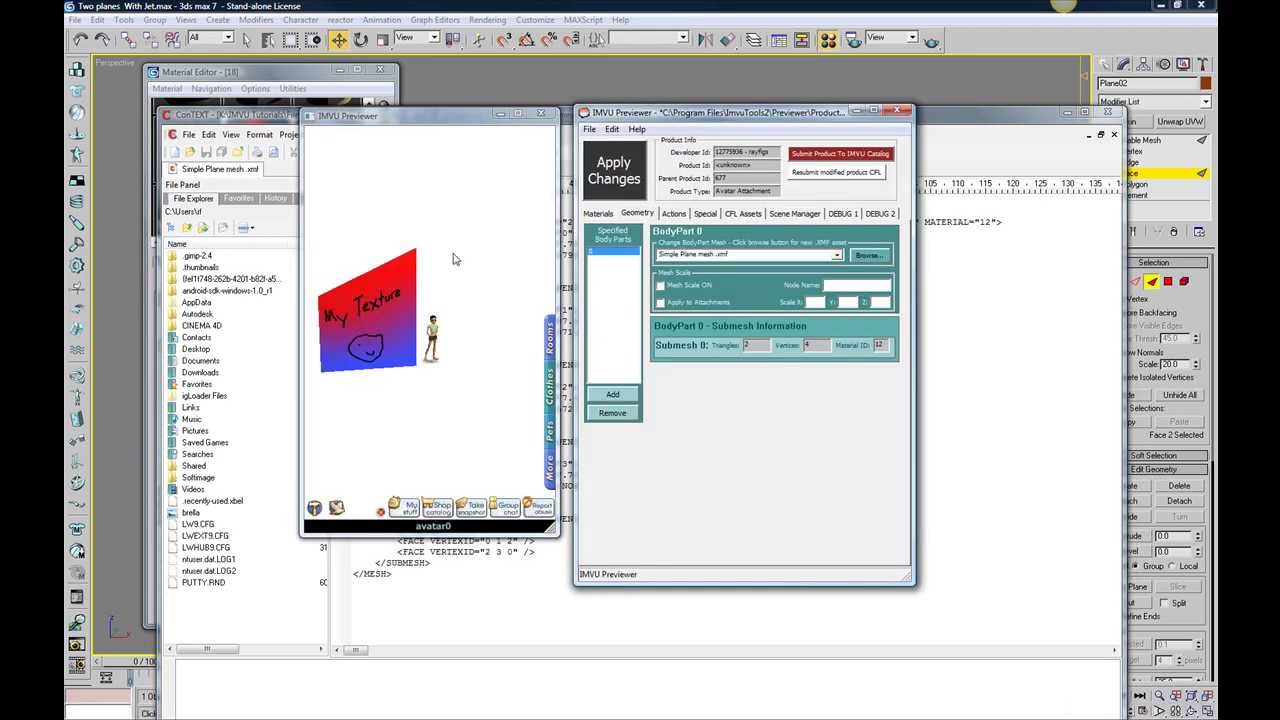
left_click(598, 213)
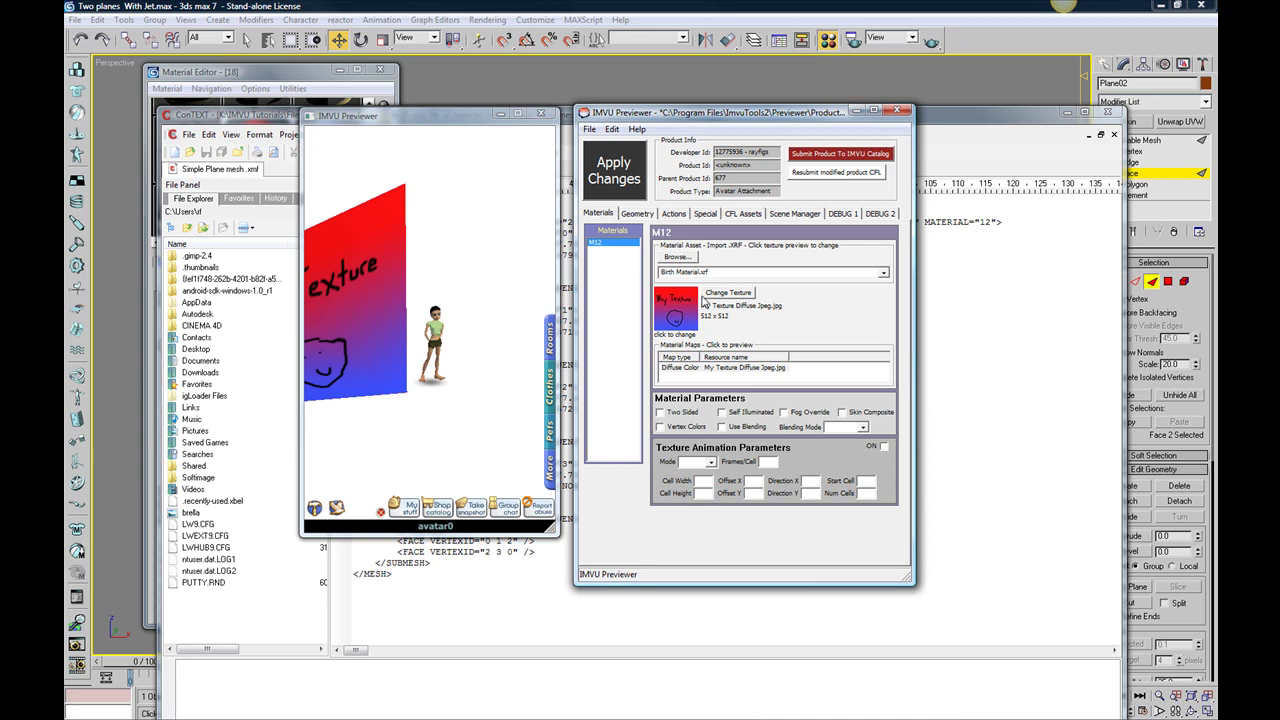
left_click(637, 214)
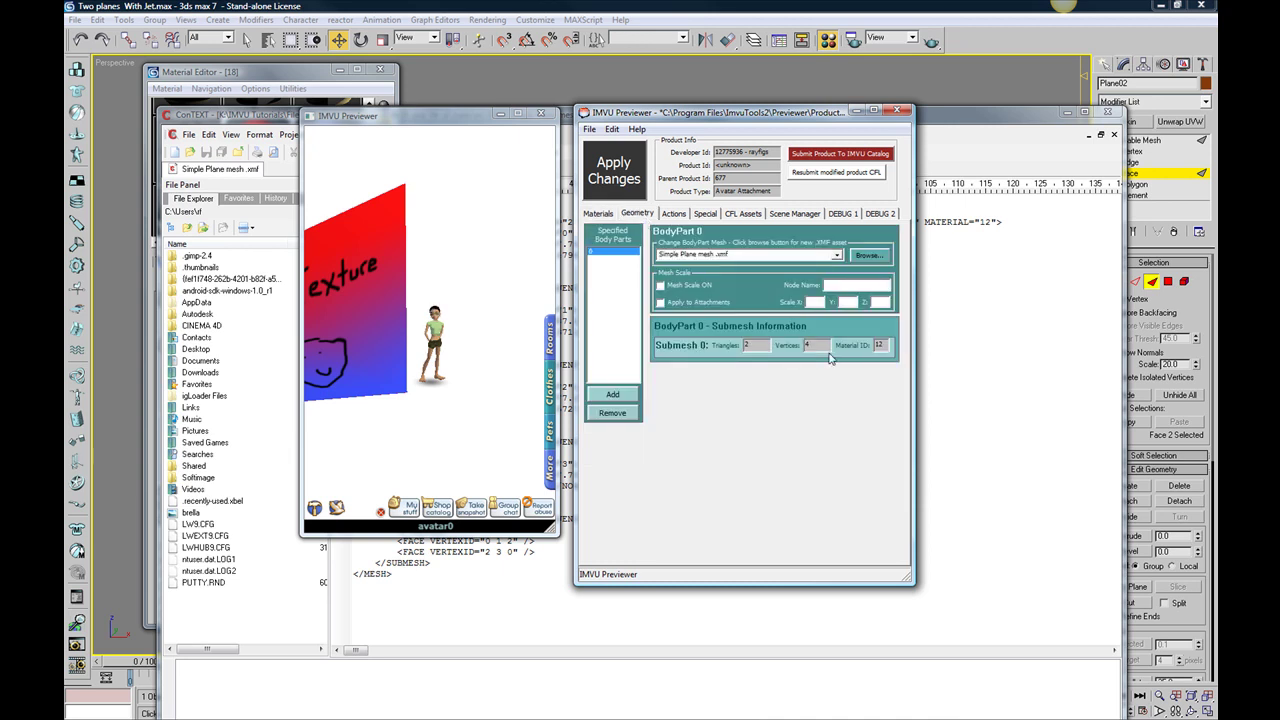
left_click(600, 214)
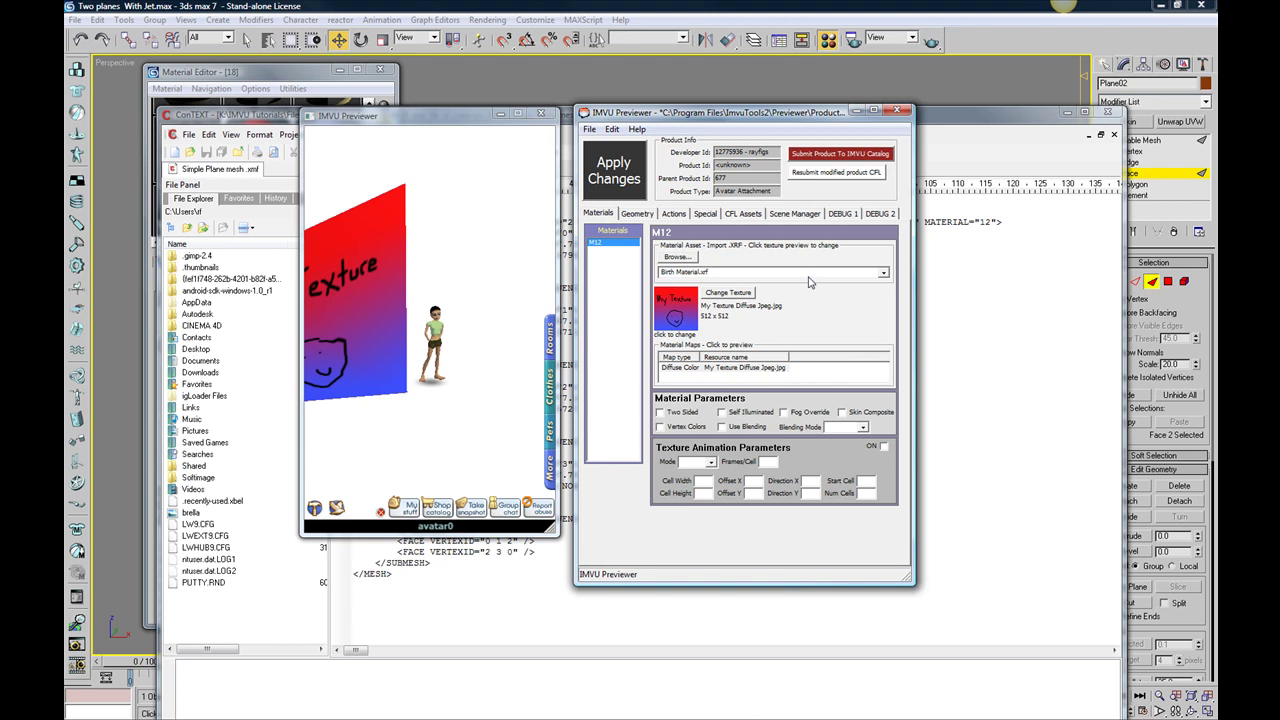
left_click(988, 454)
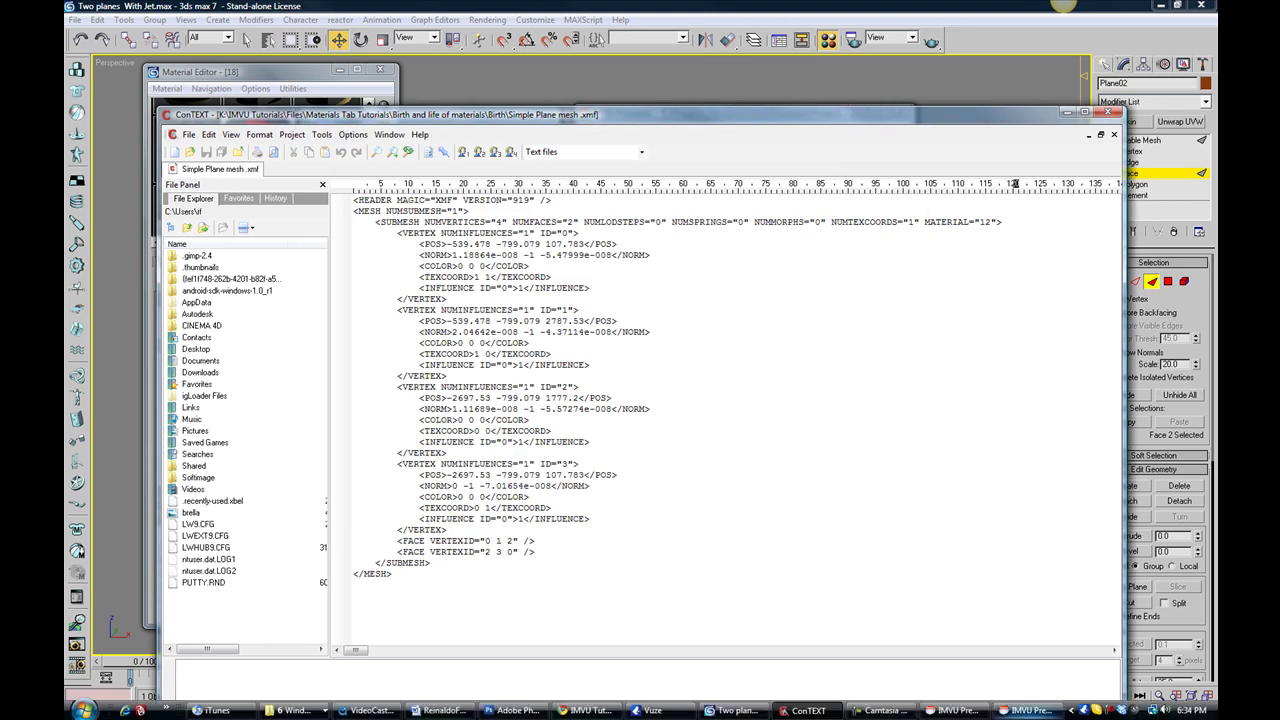
left_click(1027, 711)
left_click(955, 711)
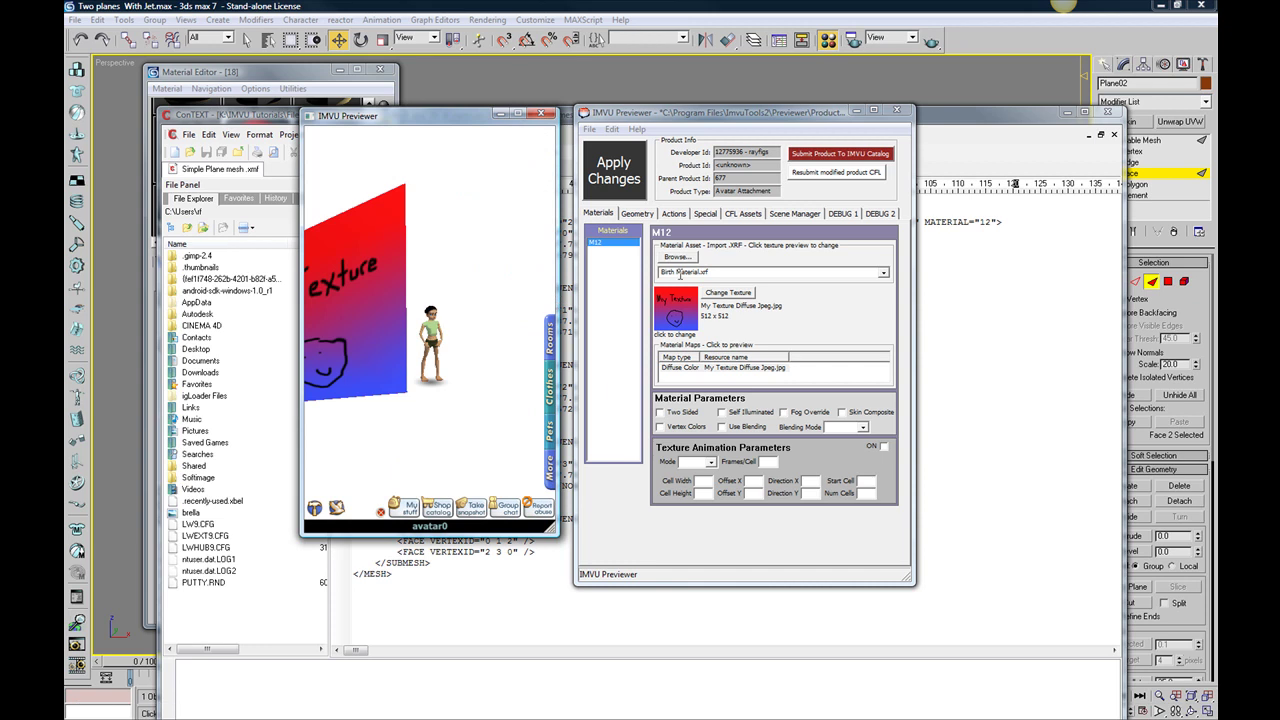